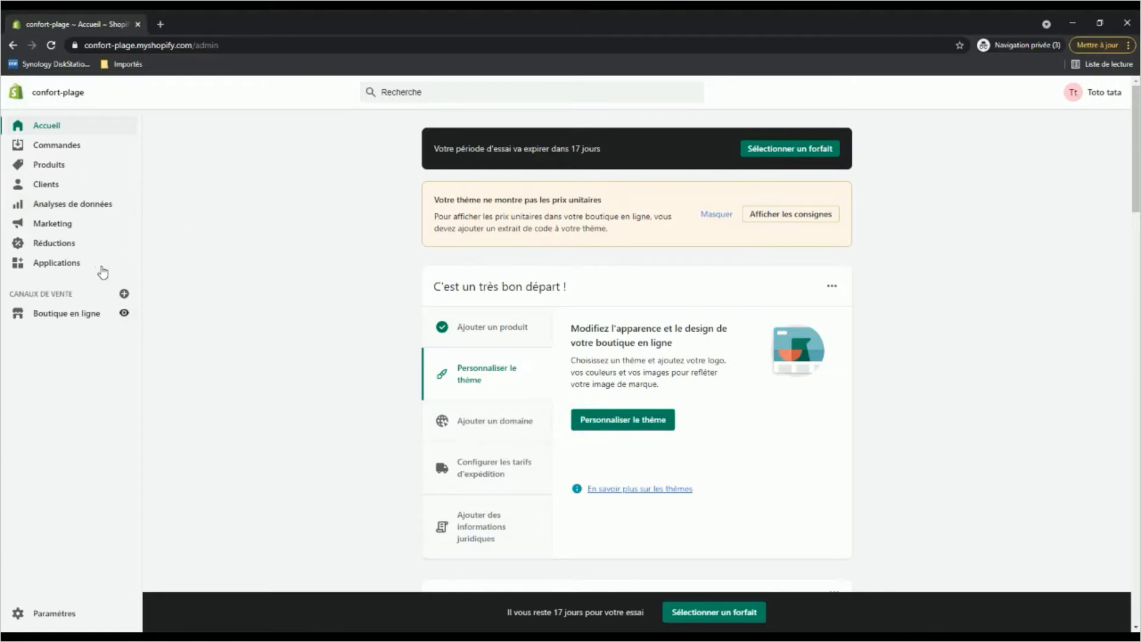
Search the store admin for "order printer" and open the Order Printer app's store page.
{"action": "left_click", "coordinate": [60, 313]}
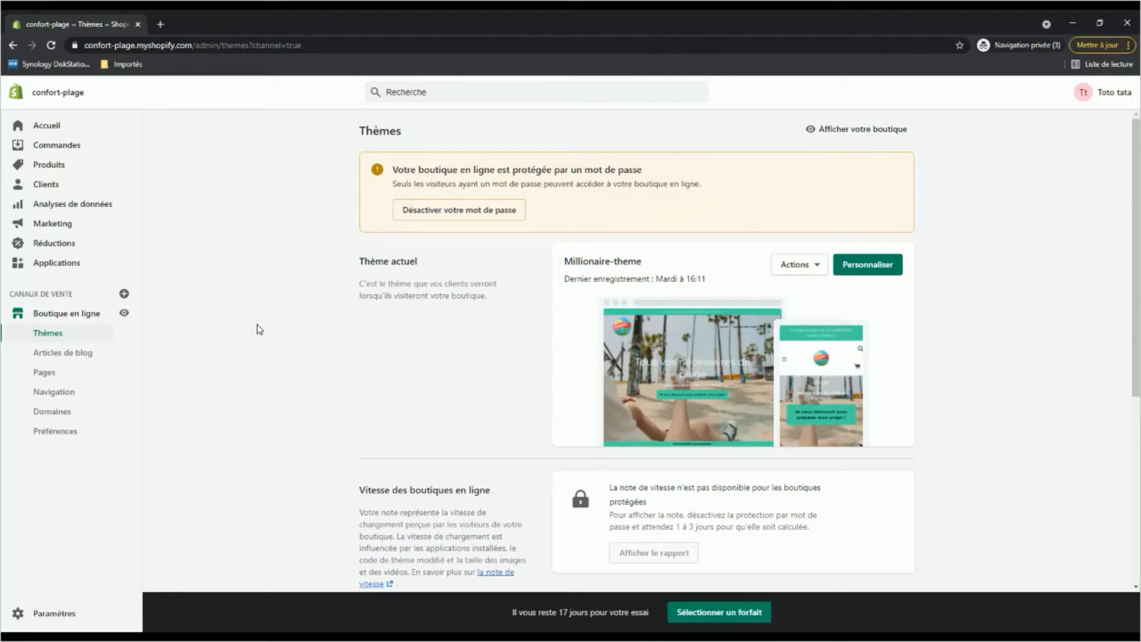
{"action": "left_click", "coordinate": [53, 267]}
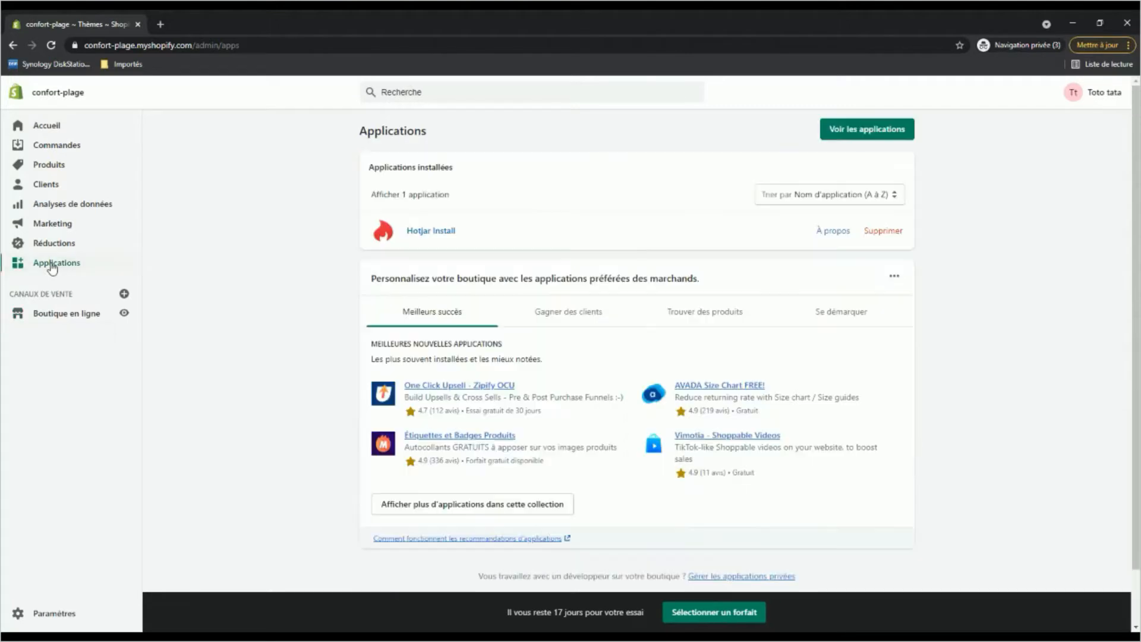
{"action": "left_click", "coordinate": [419, 92]}
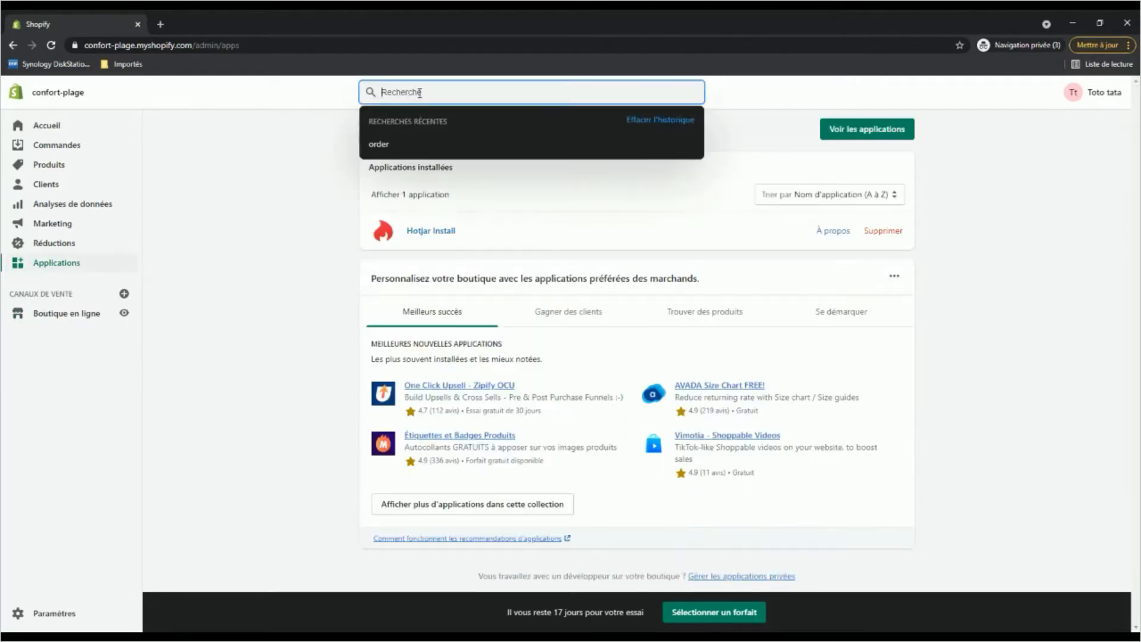
{"action": "type", "text": "order"}
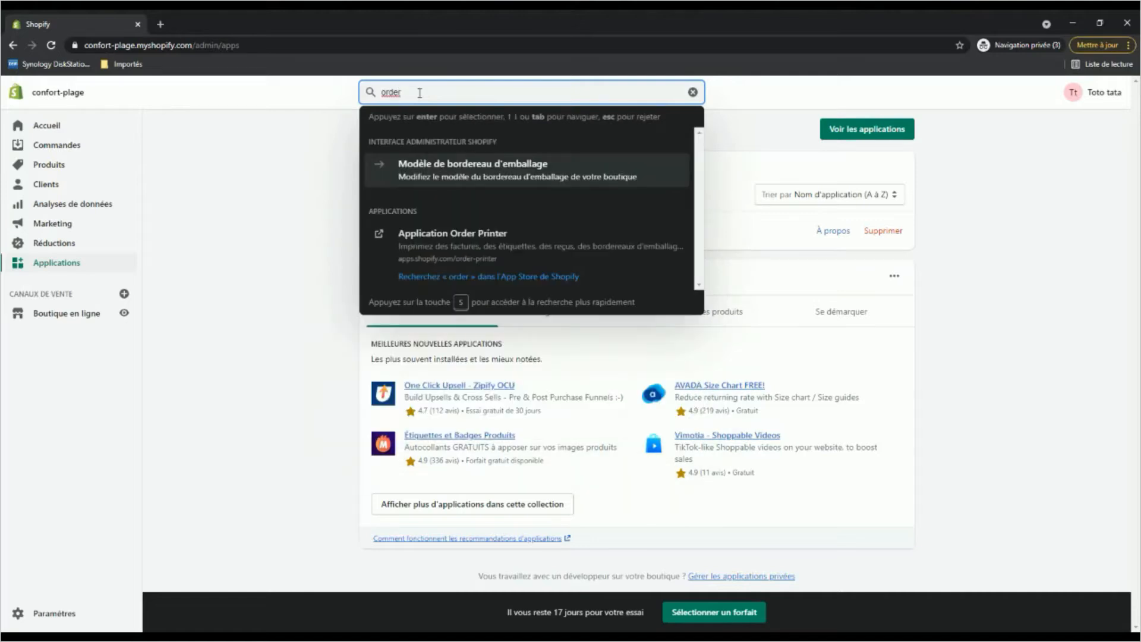
{"action": "type", "text": " printer"}
{"action": "left_click", "coordinate": [463, 232]}
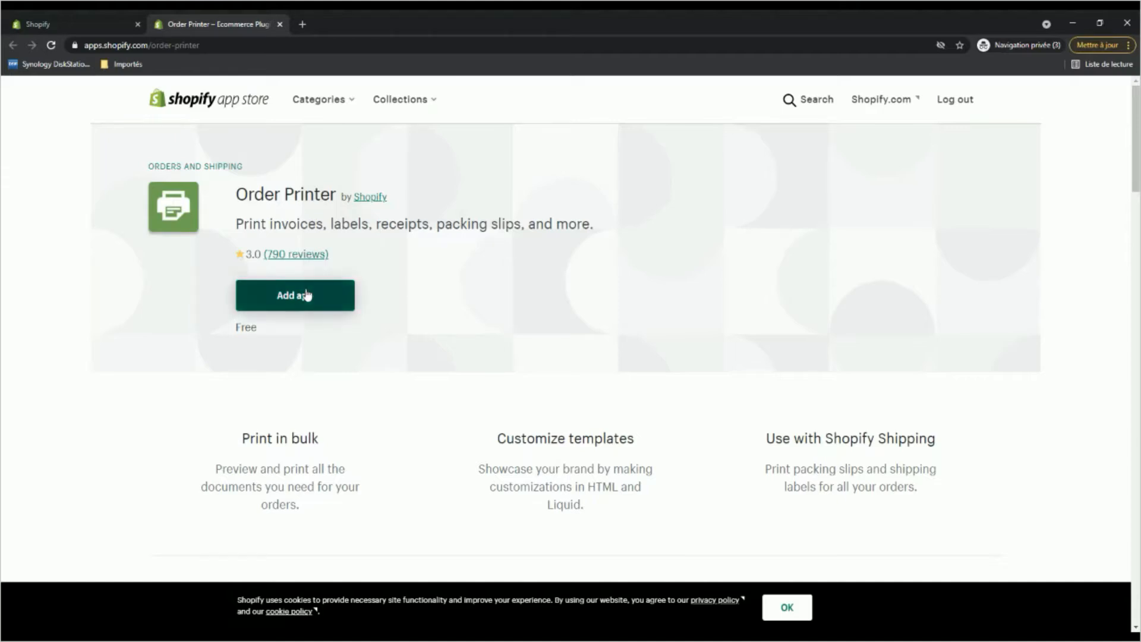
Add the Order Printer app to the store and approve its installation.
{"action": "left_click", "coordinate": [273, 304]}
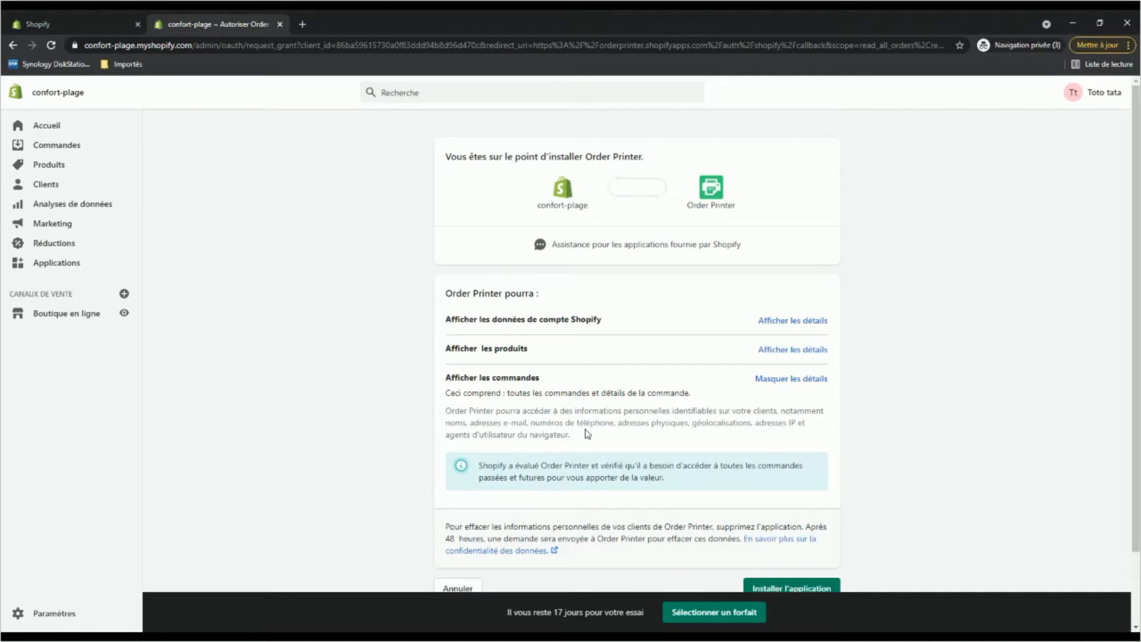
{"action": "scroll", "coordinate": [588, 434], "scroll_direction": "down", "scroll_amount": 1}
{"action": "left_click", "coordinate": [798, 535]}
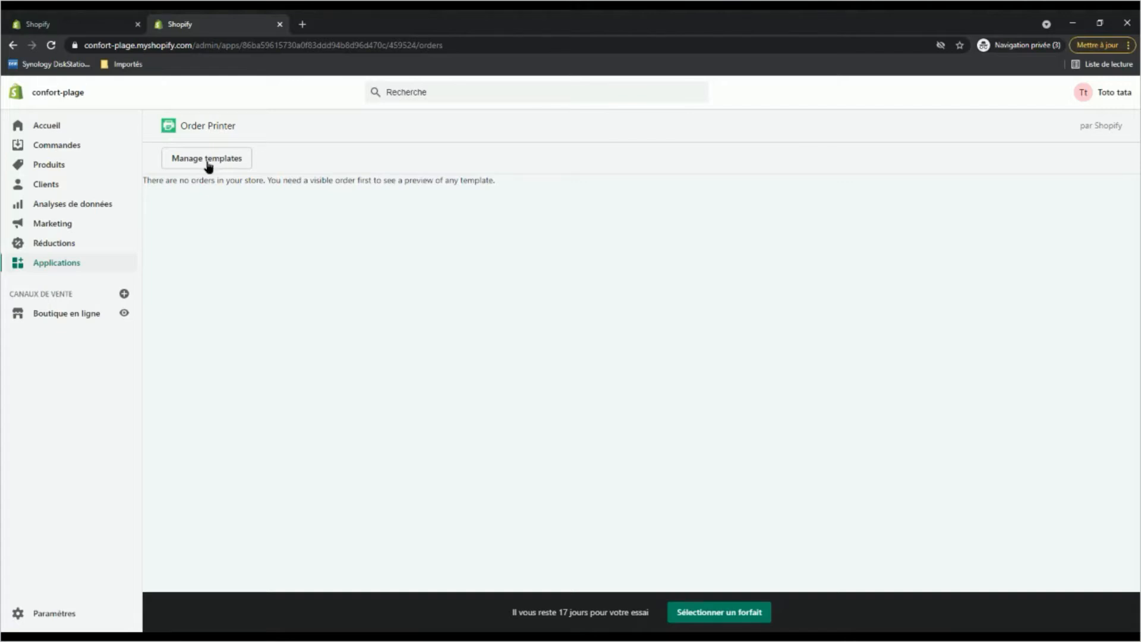
Rename Order Printer's Invoice template as "Facture" and save the template.
{"action": "left_click", "coordinate": [208, 161]}
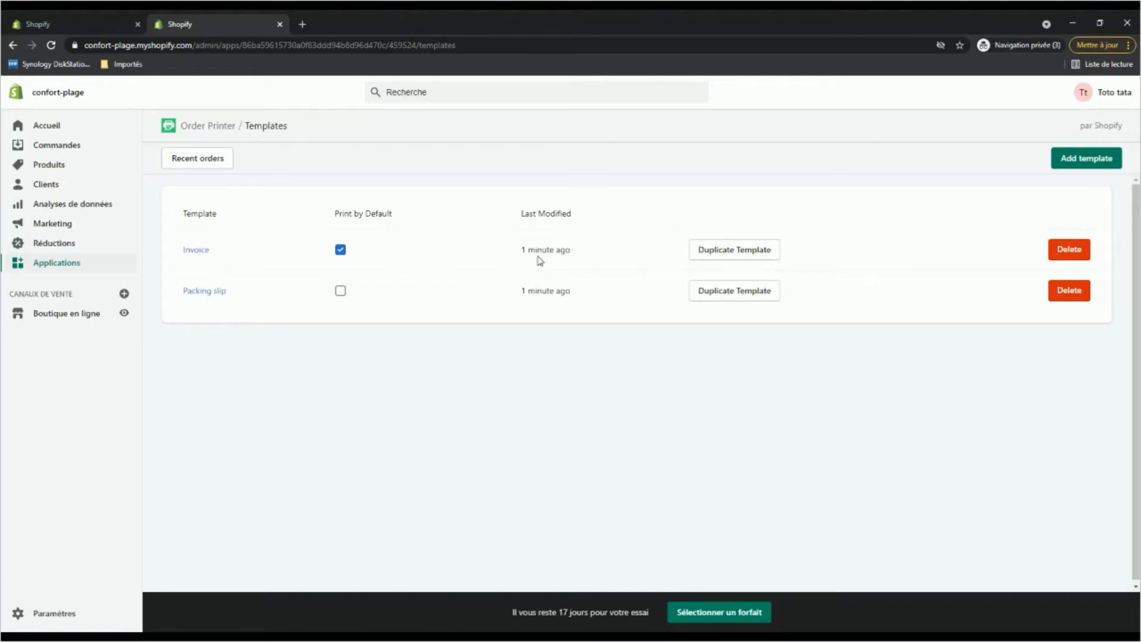
{"action": "left_click", "coordinate": [188, 255]}
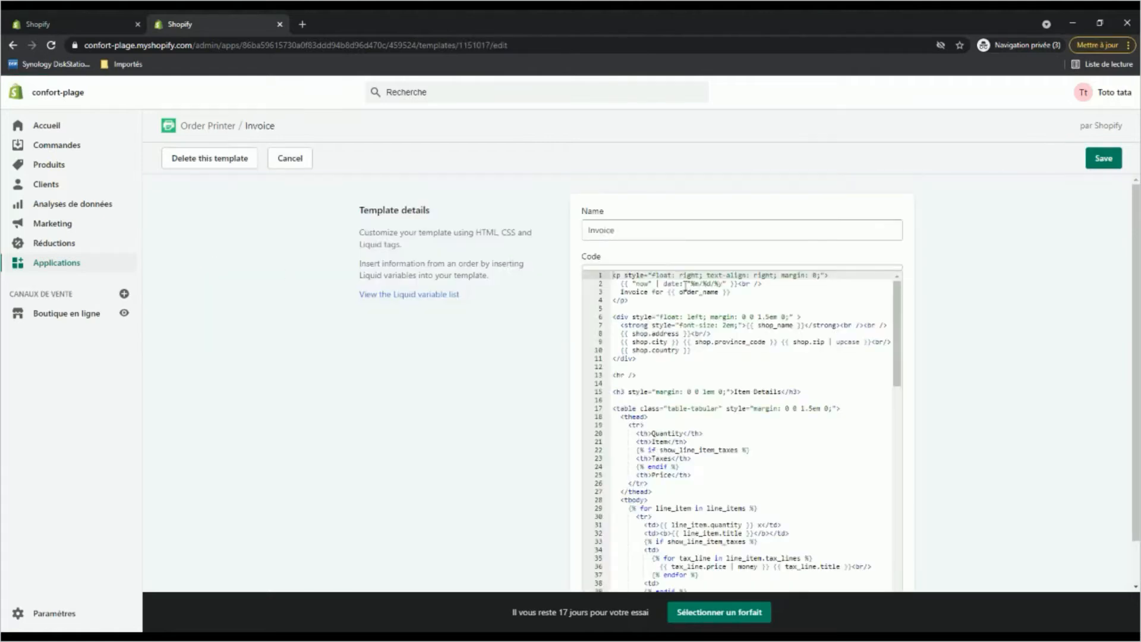
{"action": "left_click_drag", "start_coordinate": [637, 232], "coordinate": [583, 236]}
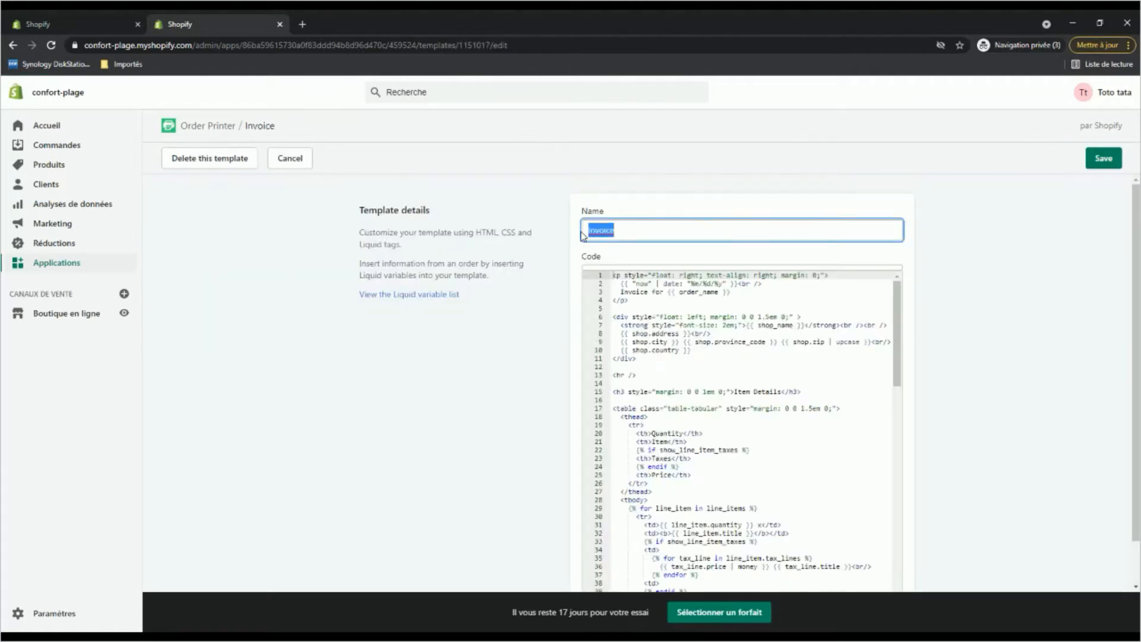
{"action": "type", "text": "Facture"}
{"action": "left_click_drag", "start_coordinate": [899, 323], "coordinate": [901, 555]}
{"action": "scroll", "coordinate": [938, 410], "scroll_direction": "down", "scroll_amount": 1}
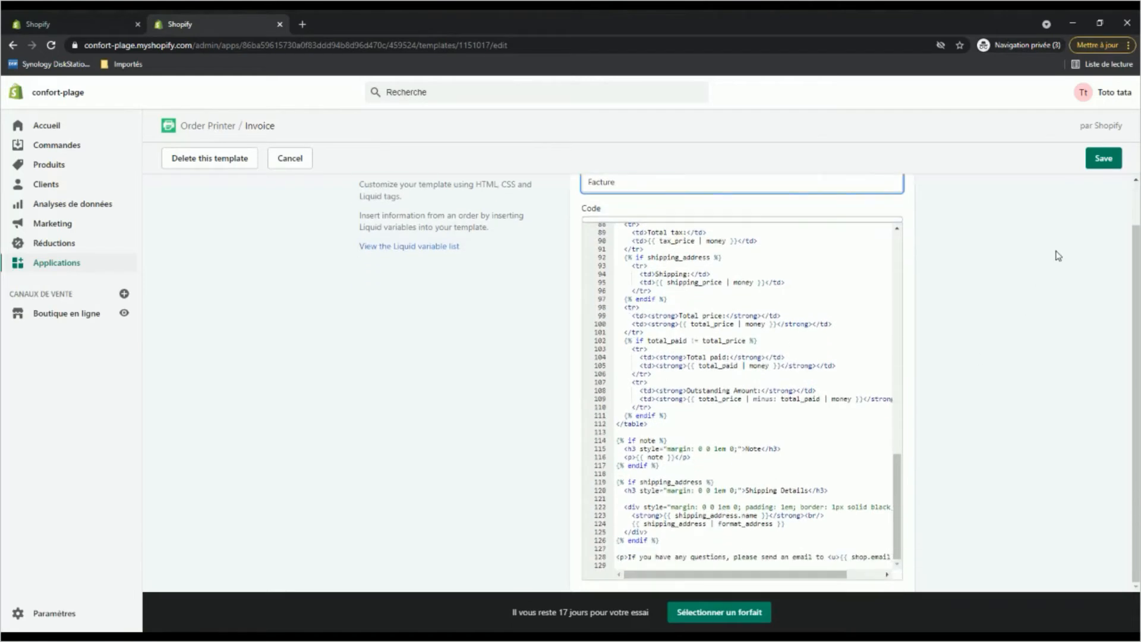
{"action": "left_click", "coordinate": [1104, 159]}
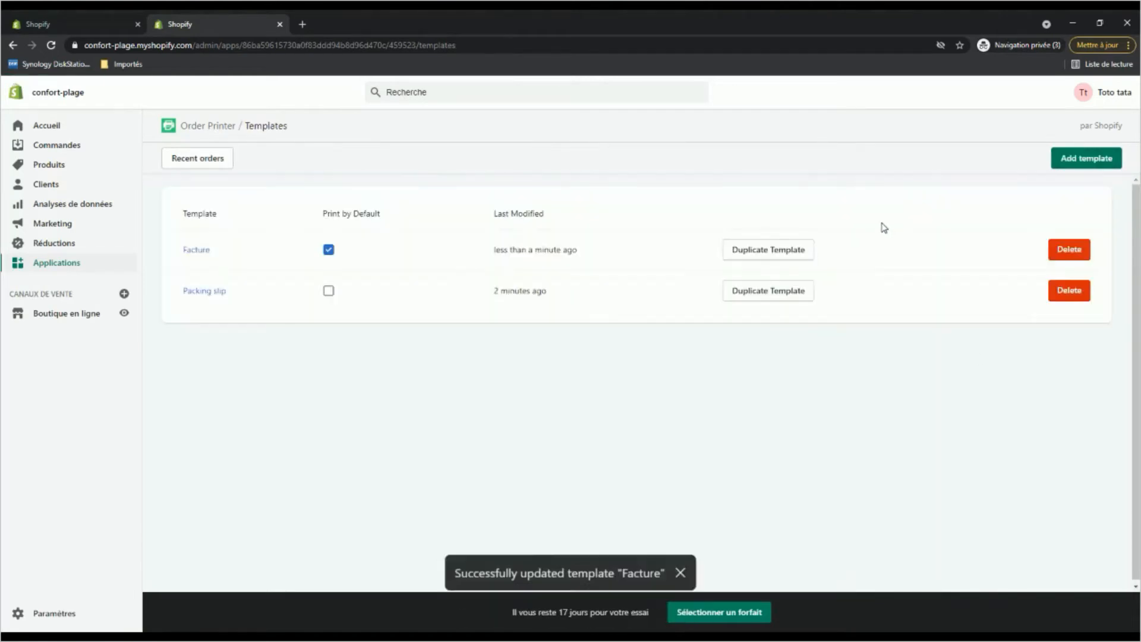
Reopen the Facture template and look through its default Liquid code from beginning to end.
{"action": "left_click", "coordinate": [197, 250]}
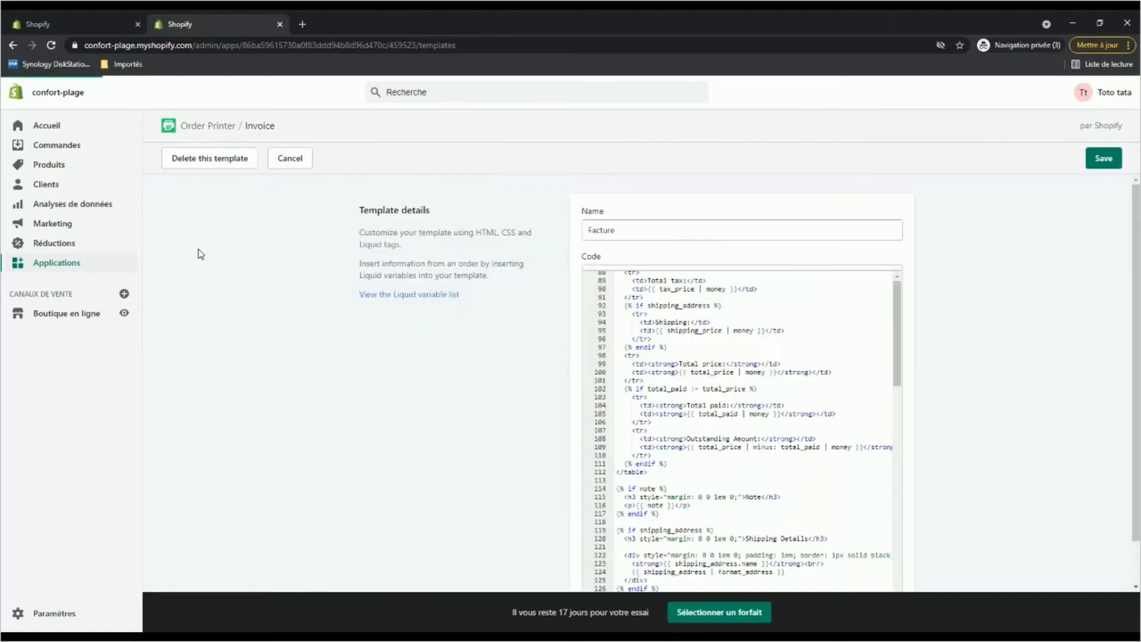
{"action": "scroll", "coordinate": [510, 330], "scroll_direction": "down", "scroll_amount": 1}
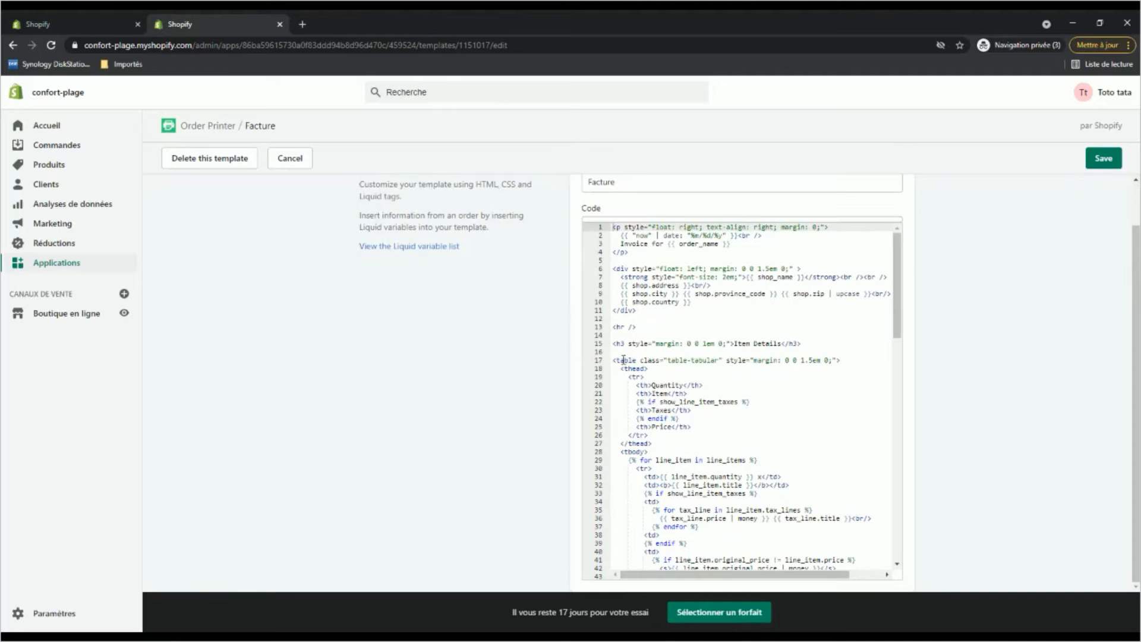
{"action": "scroll", "coordinate": [807, 437], "scroll_direction": "down", "scroll_amount": 6}
{"action": "scroll", "coordinate": [807, 437], "scroll_direction": "down", "scroll_amount": 7}
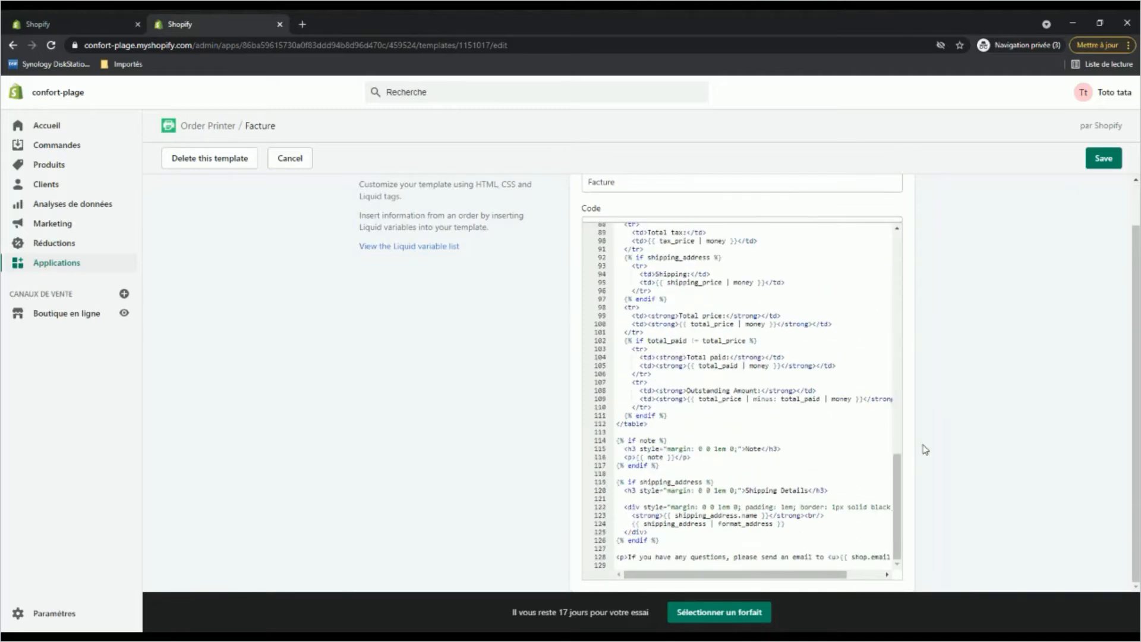
{"action": "scroll", "coordinate": [908, 486], "scroll_direction": "up", "scroll_amount": 1}
{"action": "scroll", "coordinate": [874, 449], "scroll_direction": "up", "scroll_amount": 13}
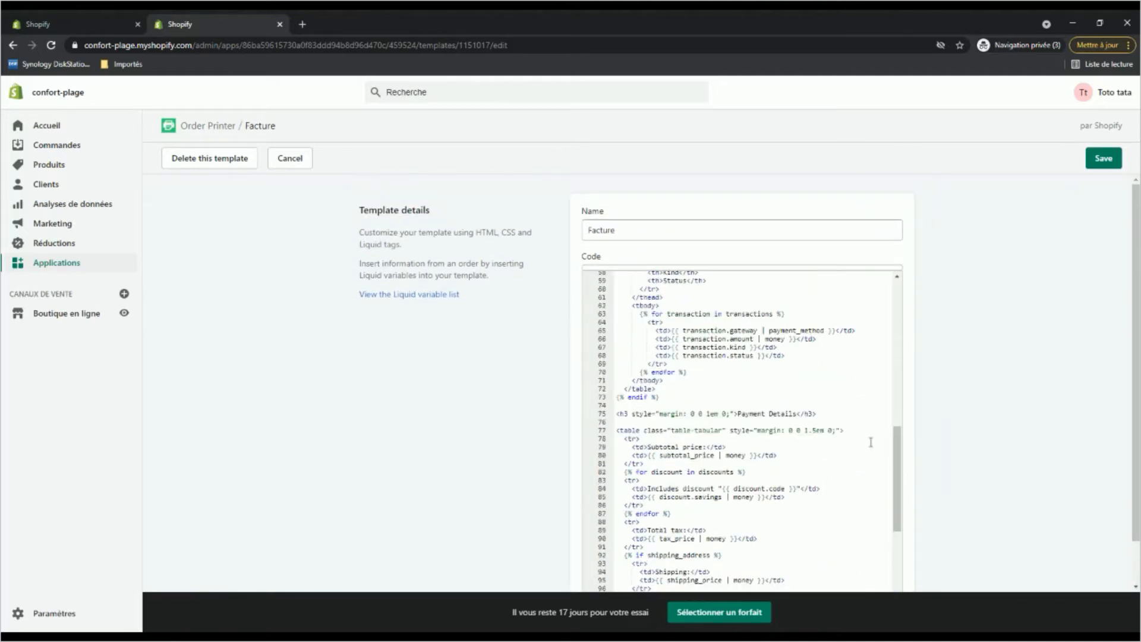
{"action": "scroll", "coordinate": [954, 380], "scroll_direction": "down", "scroll_amount": 1}
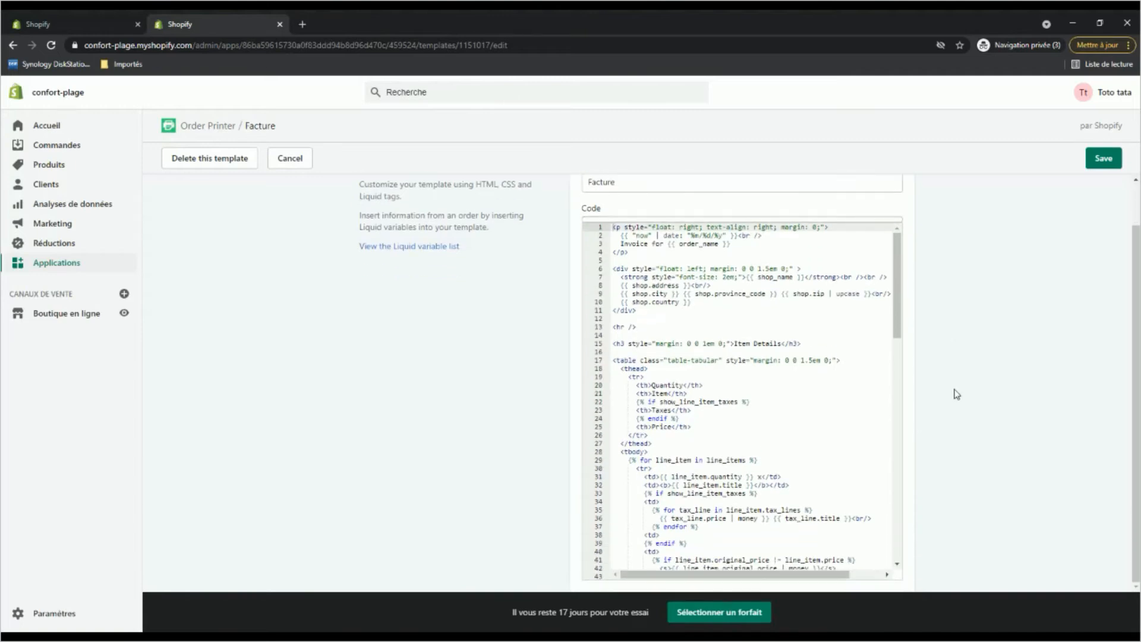
{"action": "scroll", "coordinate": [886, 431], "scroll_direction": "up", "scroll_amount": 1}
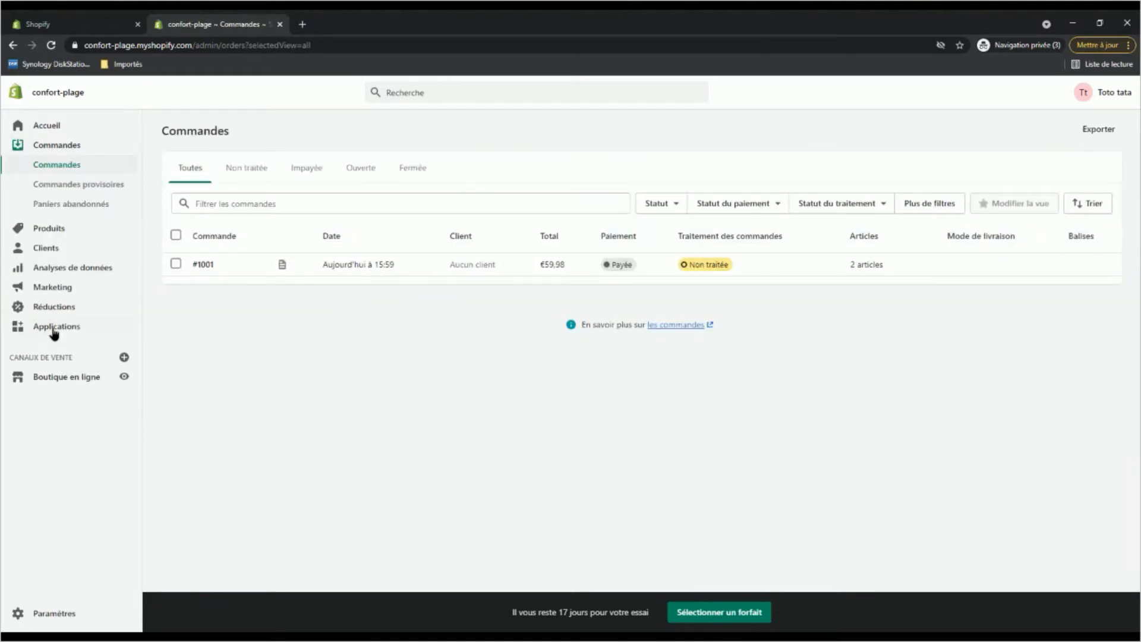
Open the store's paid order in Order Printer and examine the default invoice preview, including item, payment and note sections.
{"action": "left_click", "coordinate": [53, 326]}
{"action": "left_click", "coordinate": [440, 276]}
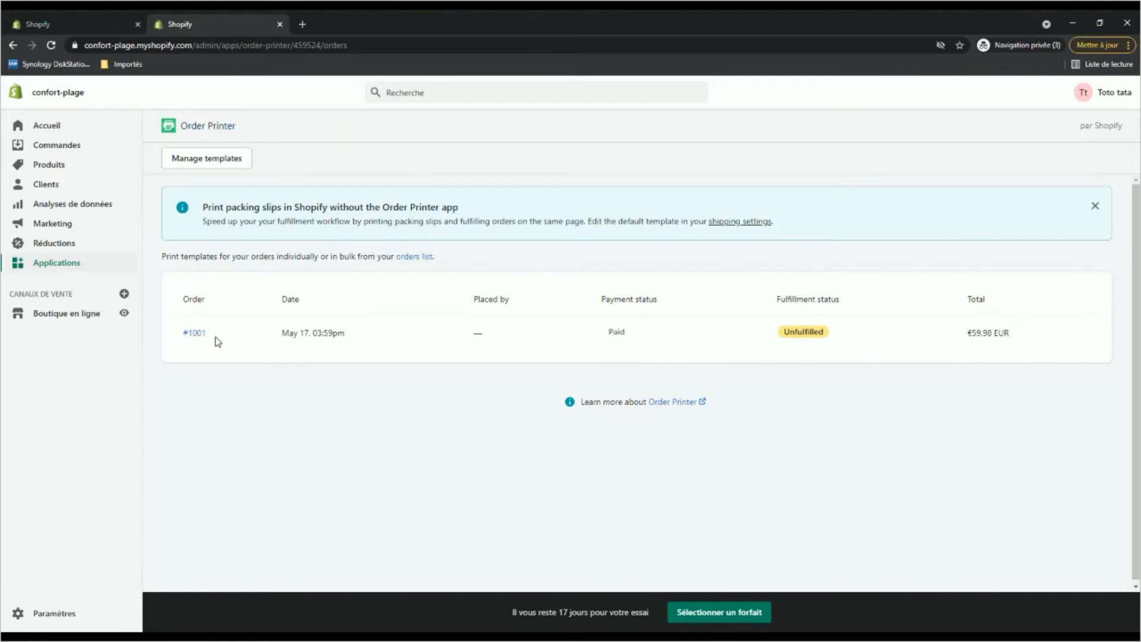
{"action": "left_click", "coordinate": [198, 336]}
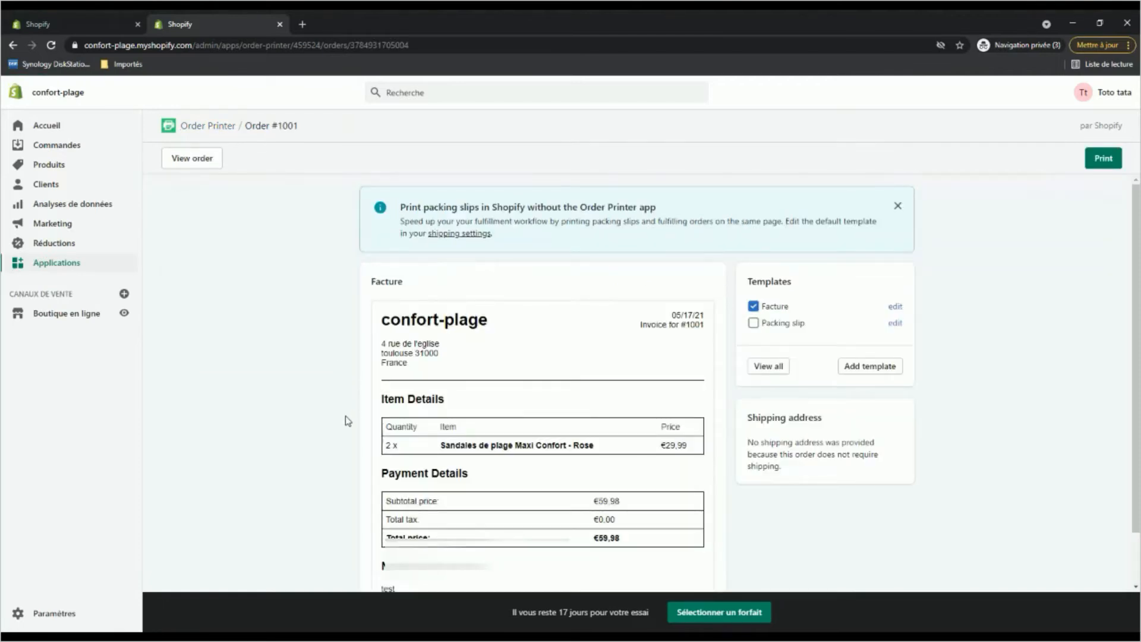
{"action": "scroll", "coordinate": [347, 421], "scroll_direction": "down", "scroll_amount": 1}
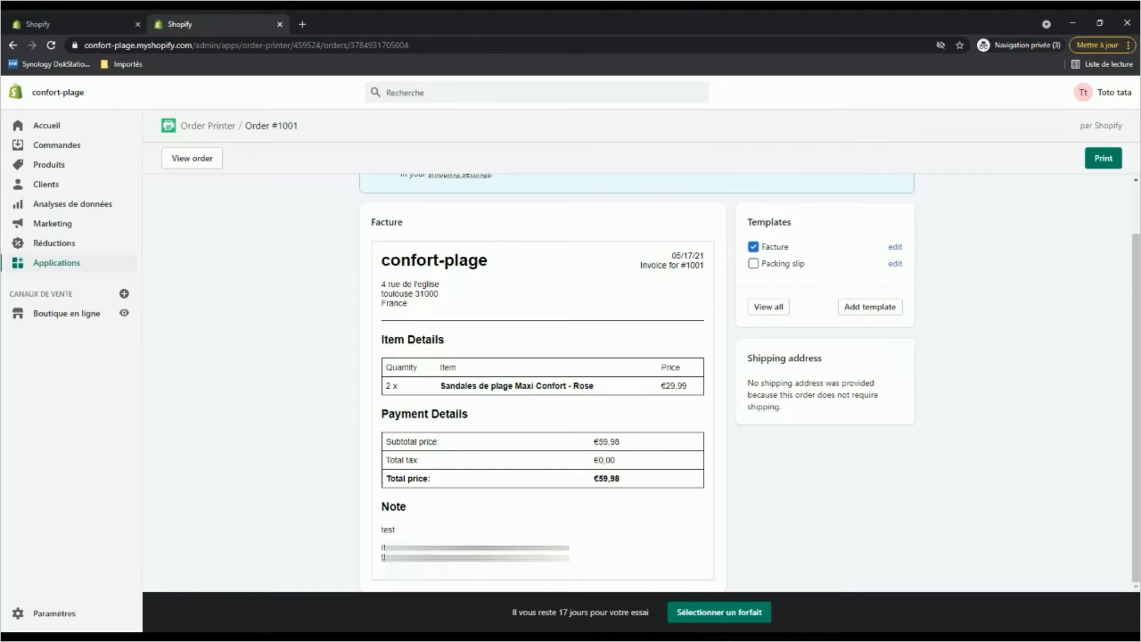
{"action": "left_click", "coordinate": [483, 443]}
{"action": "scroll", "coordinate": [482, 442], "scroll_direction": "up", "scroll_amount": 1}
{"action": "scroll", "coordinate": [482, 442], "scroll_direction": "down", "scroll_amount": 1}
{"action": "scroll", "coordinate": [416, 348], "scroll_direction": "up", "scroll_amount": 1}
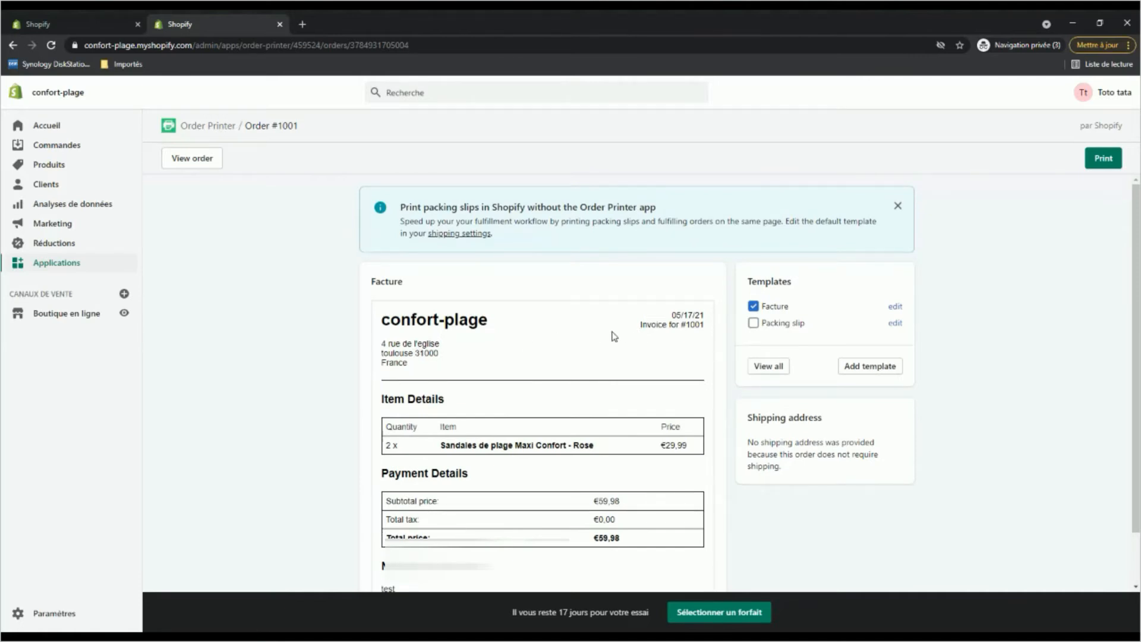
{"action": "scroll", "coordinate": [499, 377], "scroll_direction": "down", "scroll_amount": 1}
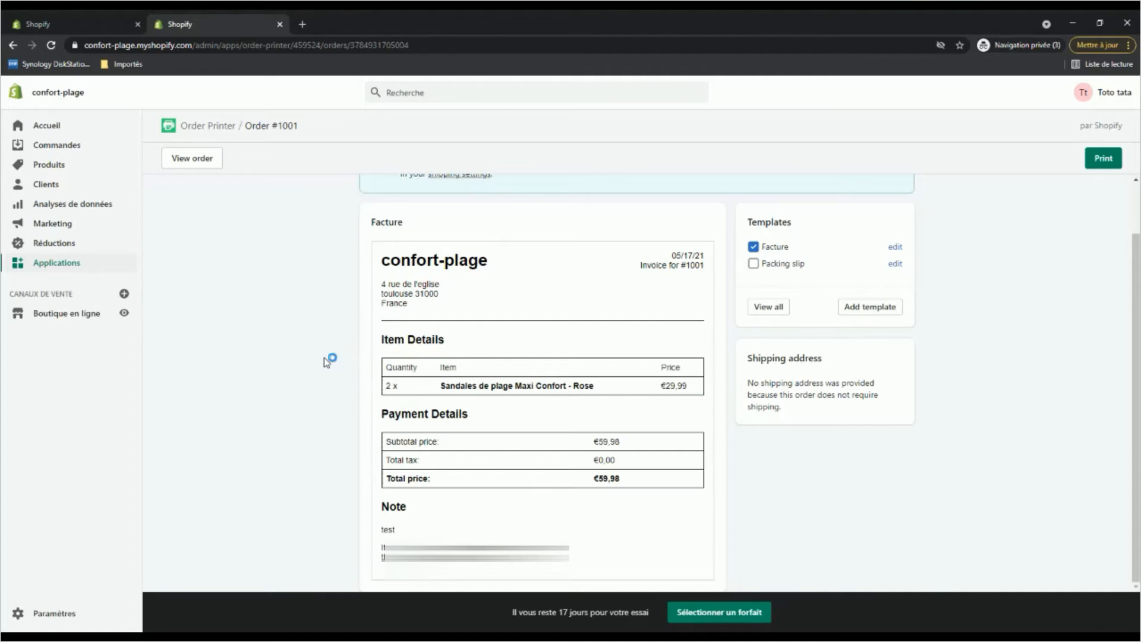
Replace all code in the Facture template with the copied French invoice code and save the template.
{"action": "left_click", "coordinate": [216, 127]}
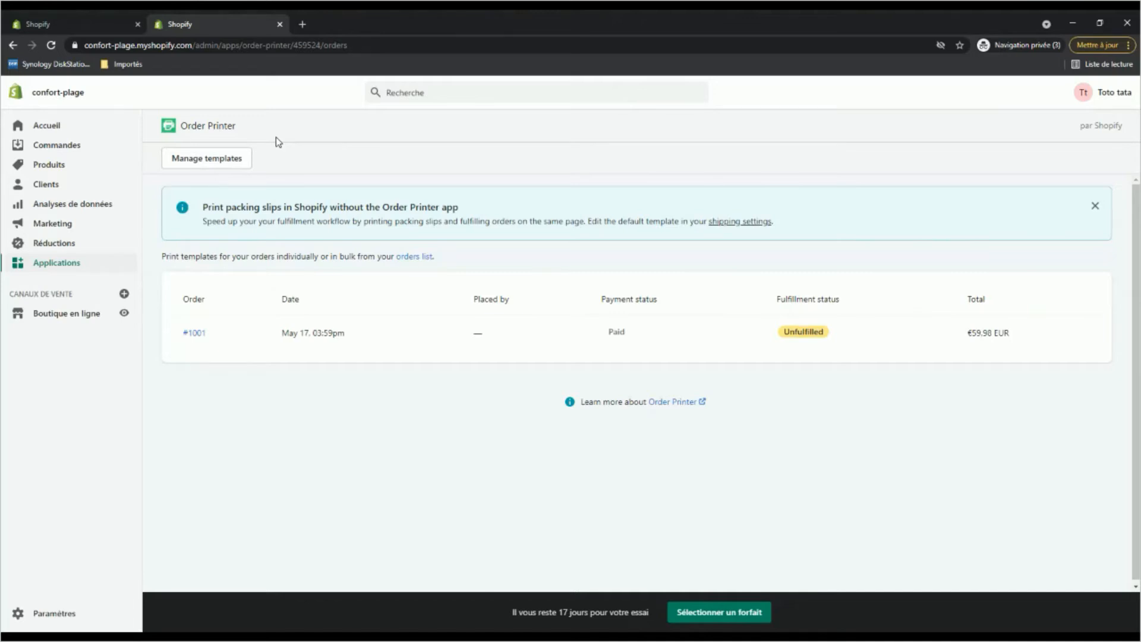
{"action": "left_click", "coordinate": [197, 168]}
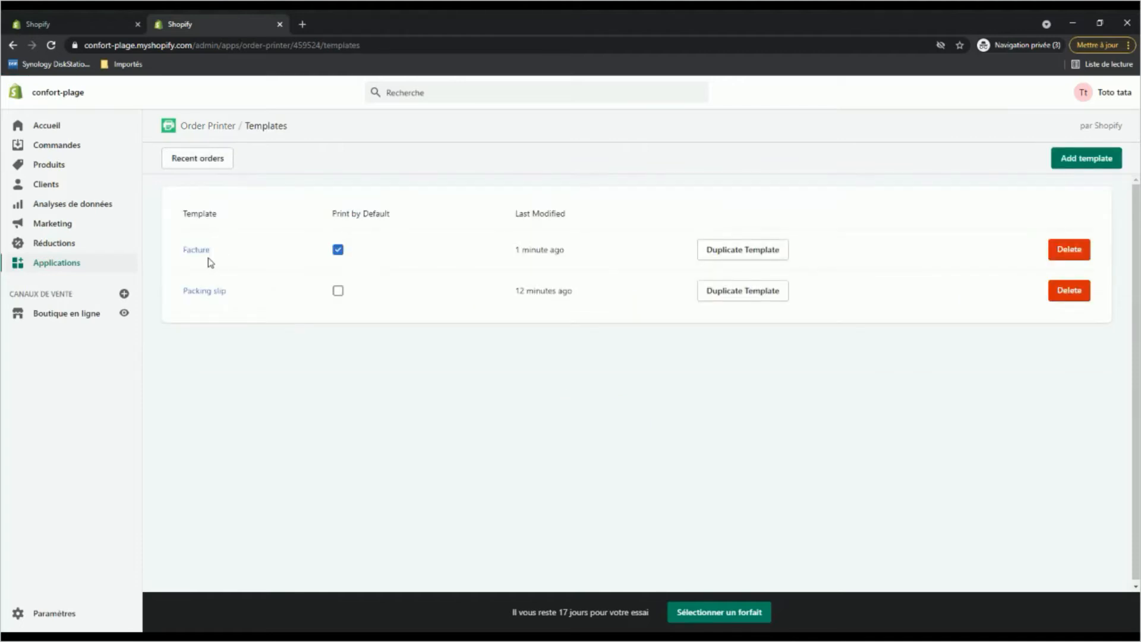
{"action": "left_click", "coordinate": [188, 253]}
{"action": "left_click", "coordinate": [648, 318]}
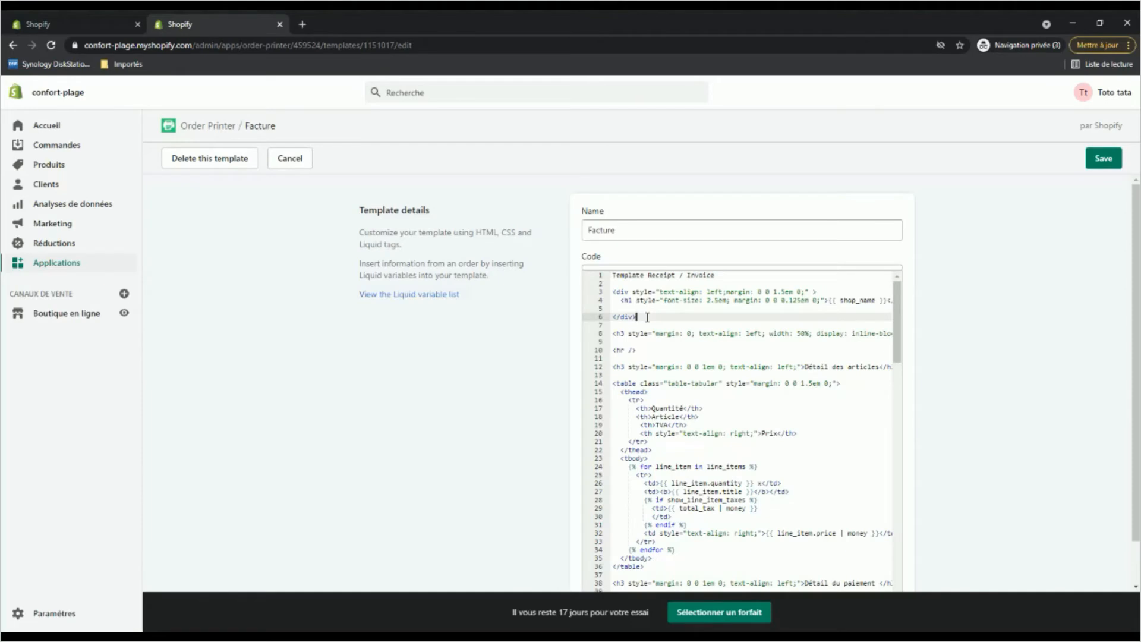
{"action": "key", "text": "ctrl+a"}
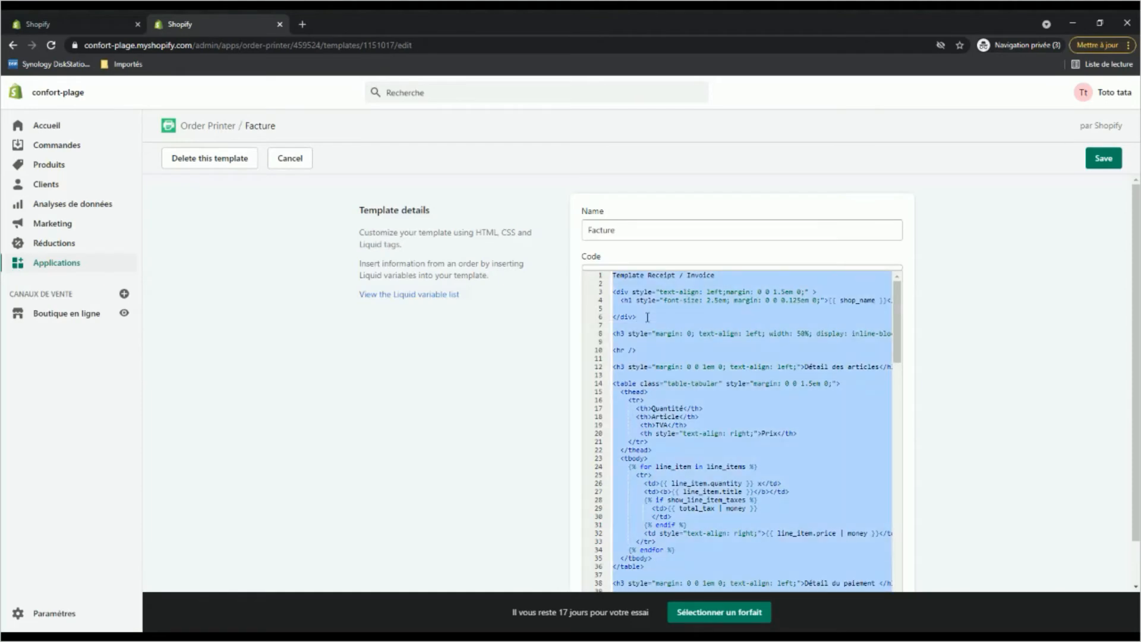
{"action": "key", "text": "ctrl+v"}
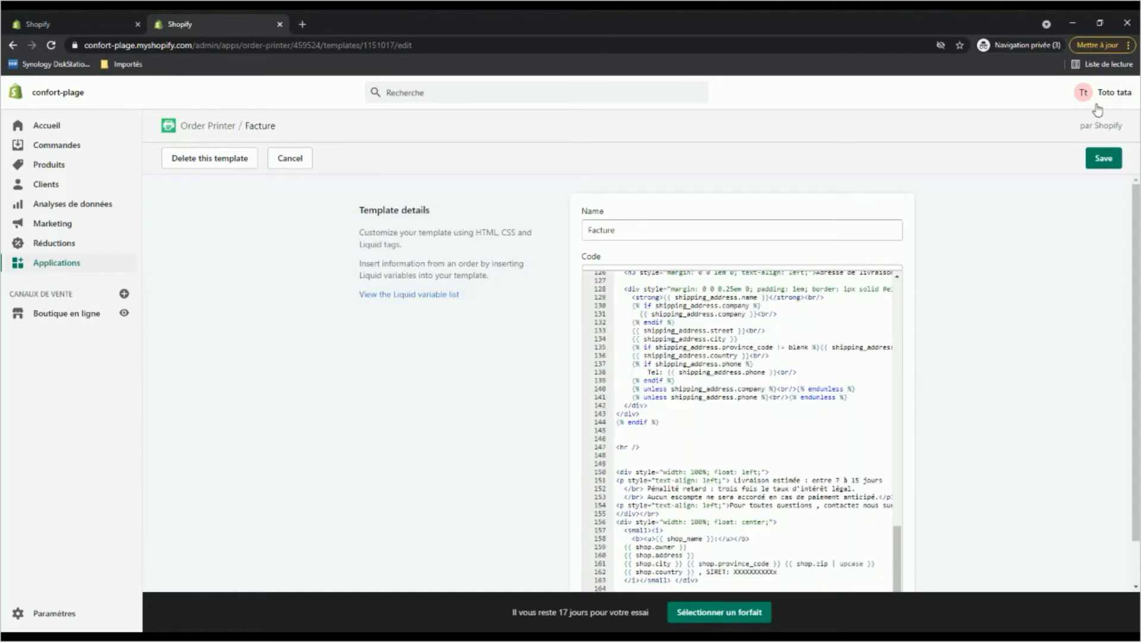
{"action": "left_click", "coordinate": [1107, 160]}
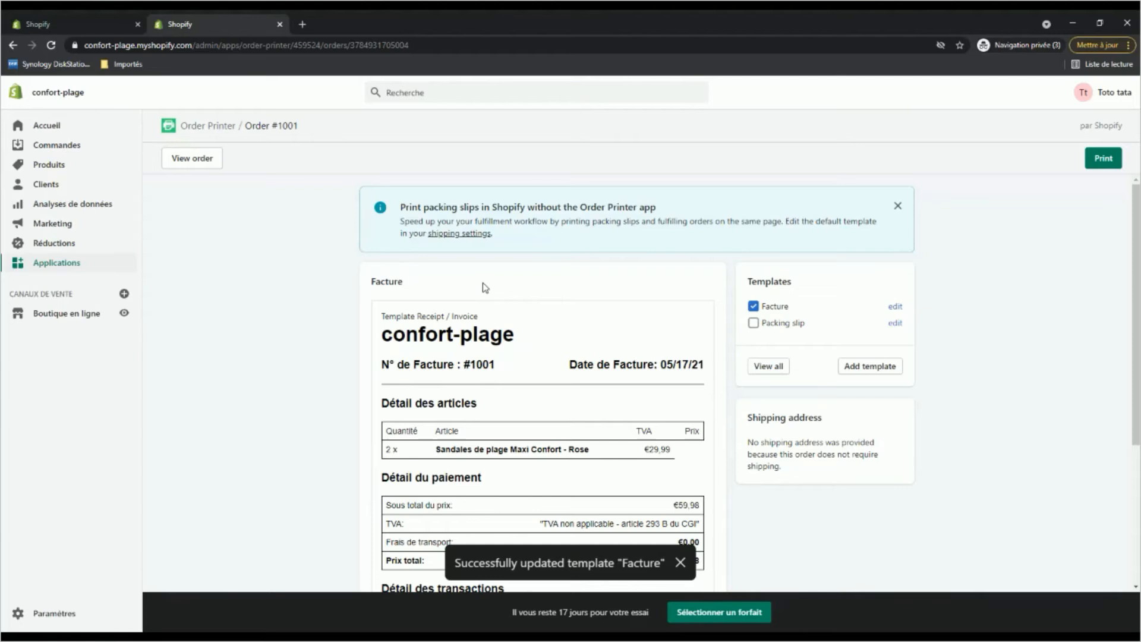
Review the French invoice preview for the order, checking the article details, the TVA exemption mention and the footer's legal terms.
{"action": "scroll", "coordinate": [483, 283], "scroll_direction": "down", "scroll_amount": 2}
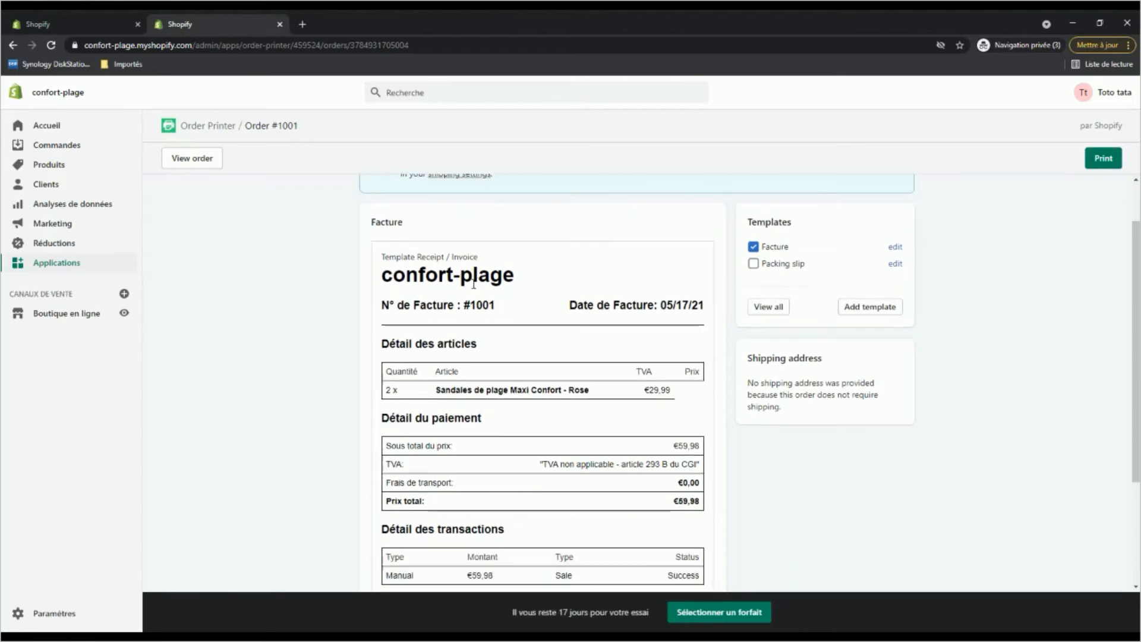
{"action": "scroll", "coordinate": [474, 284], "scroll_direction": "up", "scroll_amount": 1}
{"action": "scroll", "coordinate": [503, 372], "scroll_direction": "down", "scroll_amount": 1}
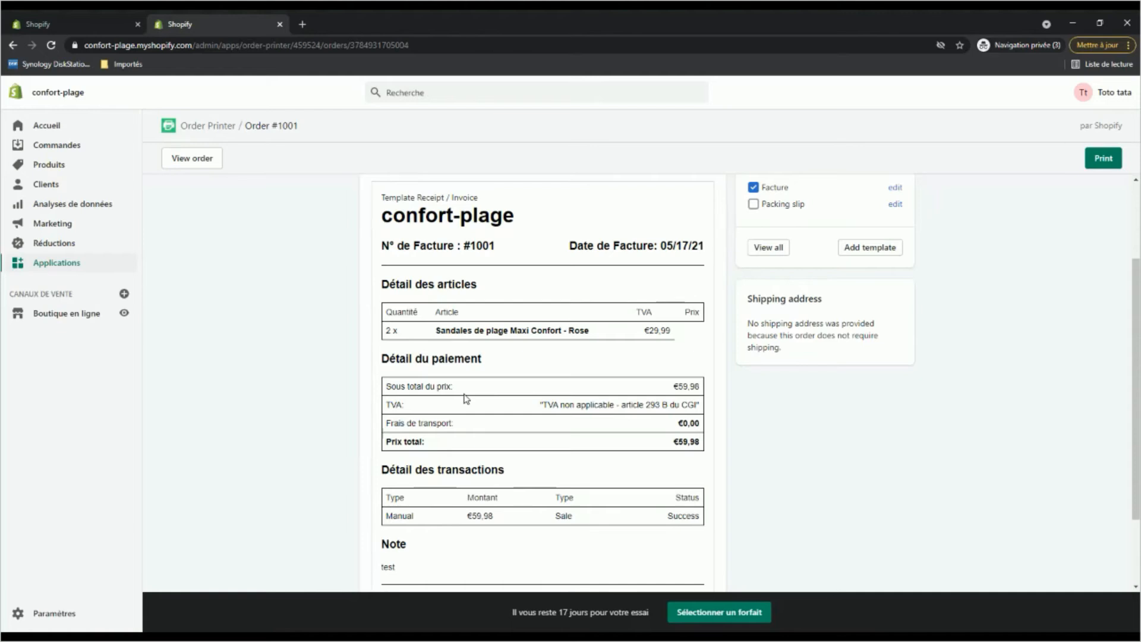
{"action": "scroll", "coordinate": [439, 333], "scroll_direction": "up", "scroll_amount": 1}
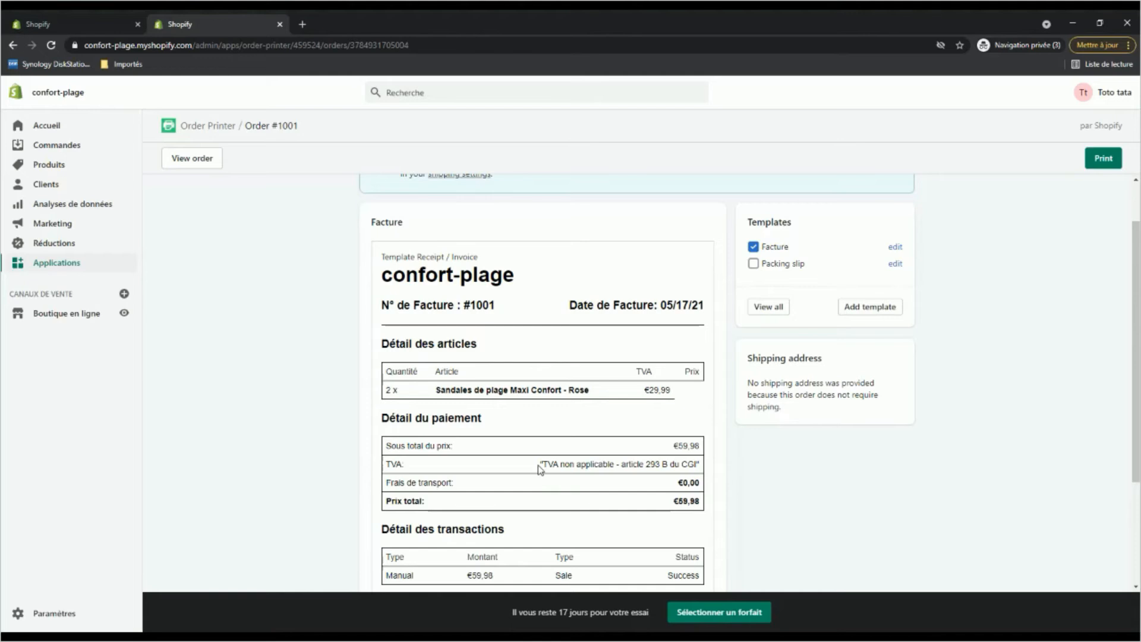
{"action": "left_click_drag", "start_coordinate": [538, 464], "coordinate": [701, 468]}
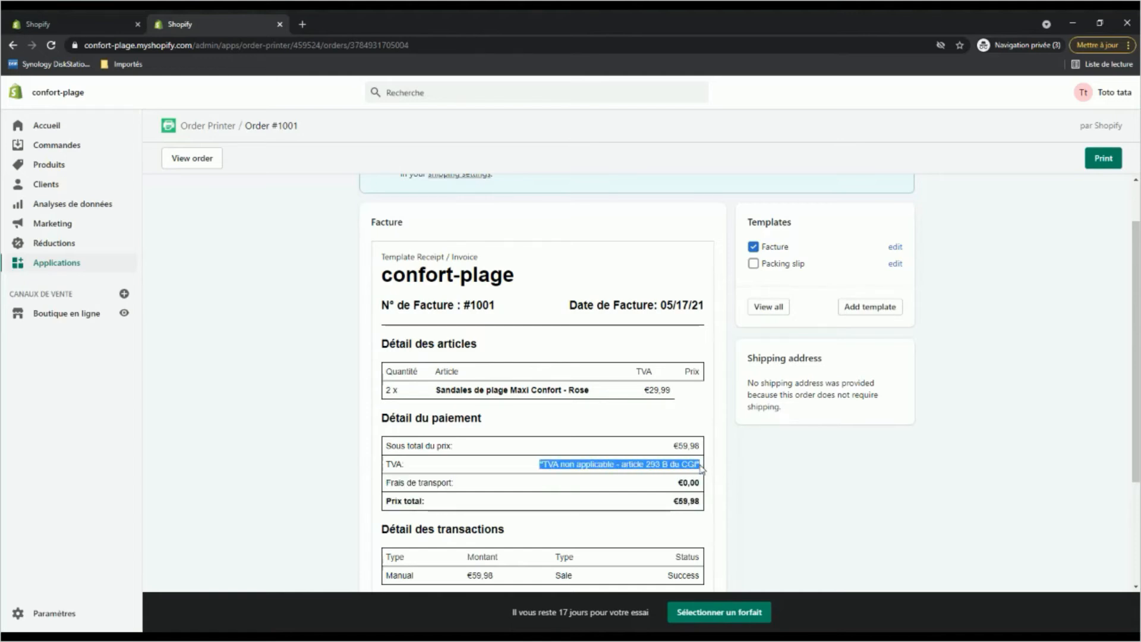
{"action": "left_click", "coordinate": [605, 474]}
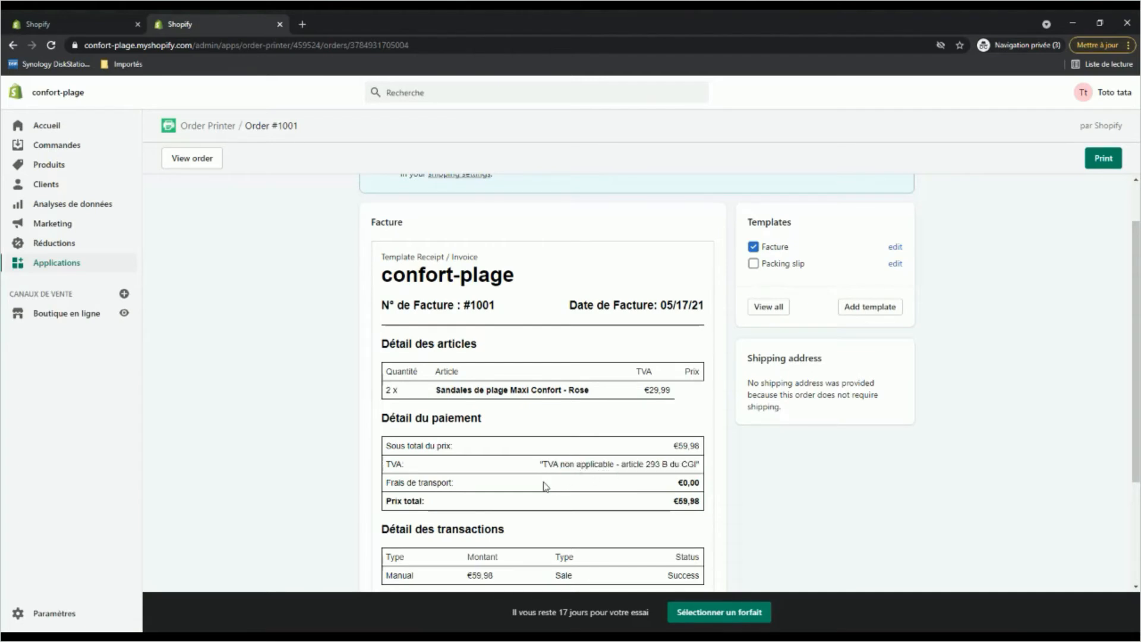
{"action": "scroll", "coordinate": [544, 485], "scroll_direction": "down", "scroll_amount": 3}
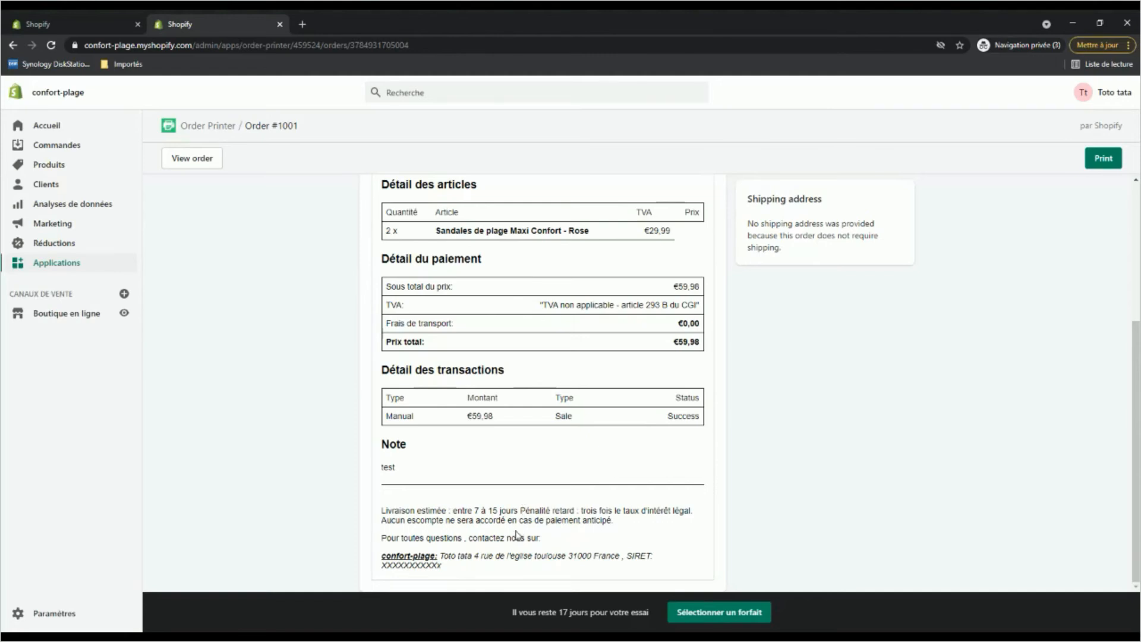
Review the late-penalty and early-payment discount terms in the invoice footer, and look over the rest of the preview.
{"action": "left_click_drag", "start_coordinate": [519, 511], "coordinate": [632, 522]}
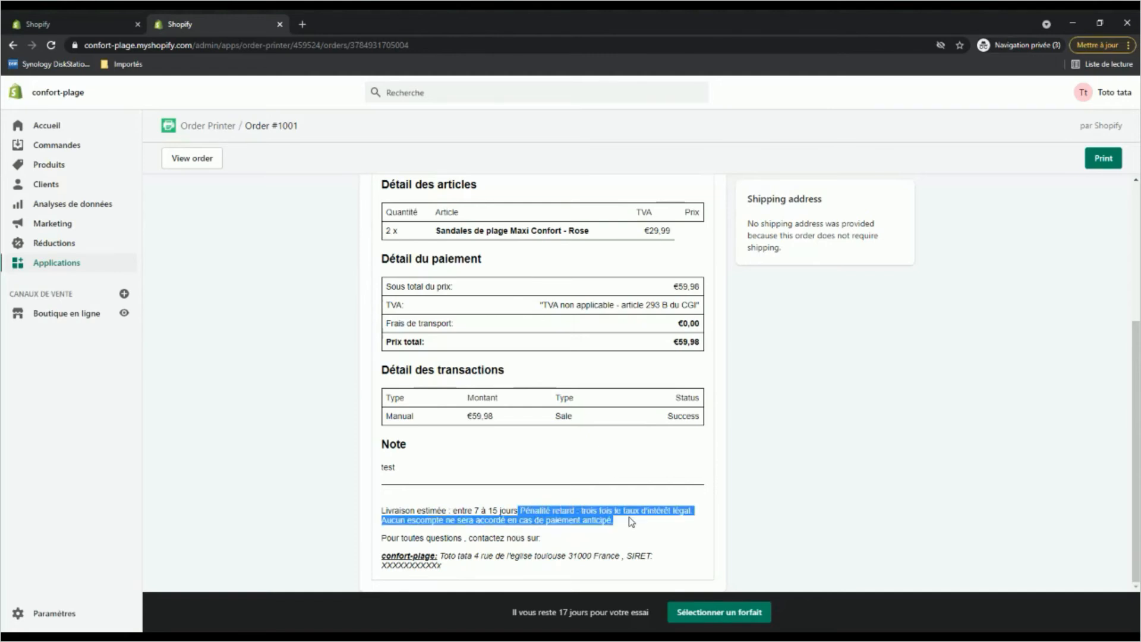
{"action": "left_click", "coordinate": [529, 520]}
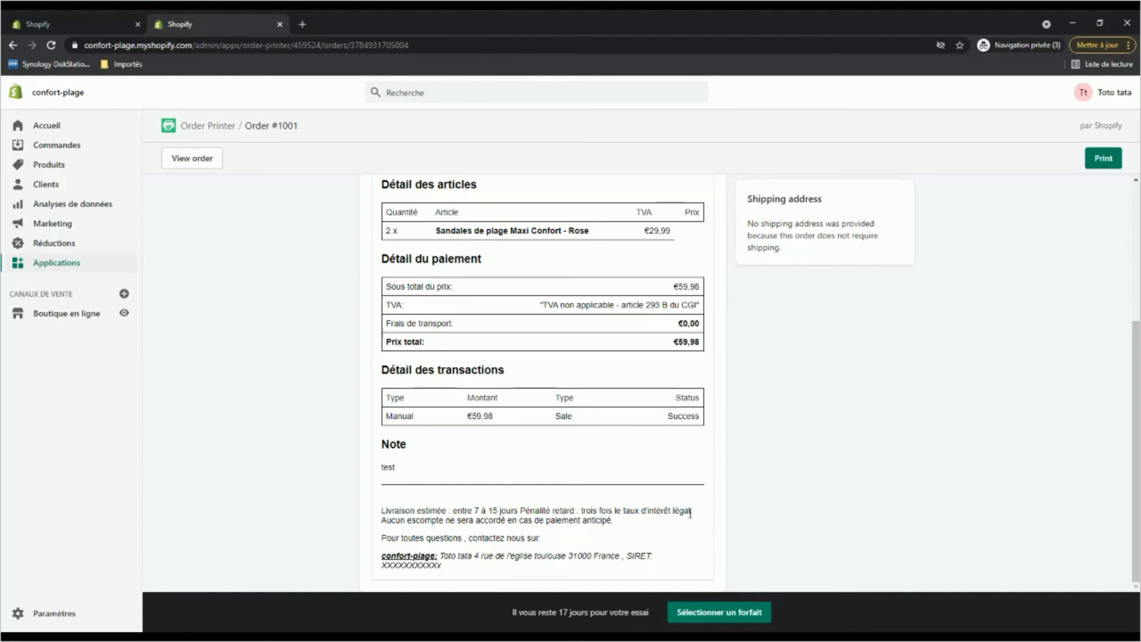
{"action": "scroll", "coordinate": [690, 514], "scroll_direction": "up", "scroll_amount": 4}
{"action": "scroll", "coordinate": [688, 516], "scroll_direction": "down", "scroll_amount": 2}
{"action": "scroll", "coordinate": [595, 439], "scroll_direction": "up", "scroll_amount": 2}
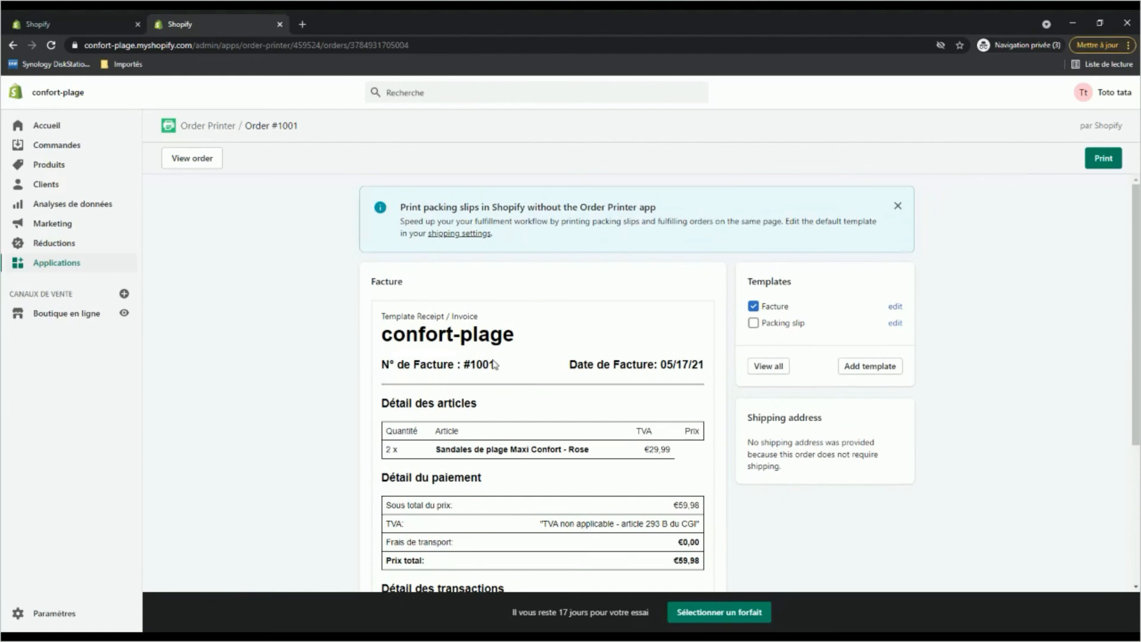
Leave the order preview and open the Facture template's code for editing from the template list.
{"action": "left_click", "coordinate": [193, 128]}
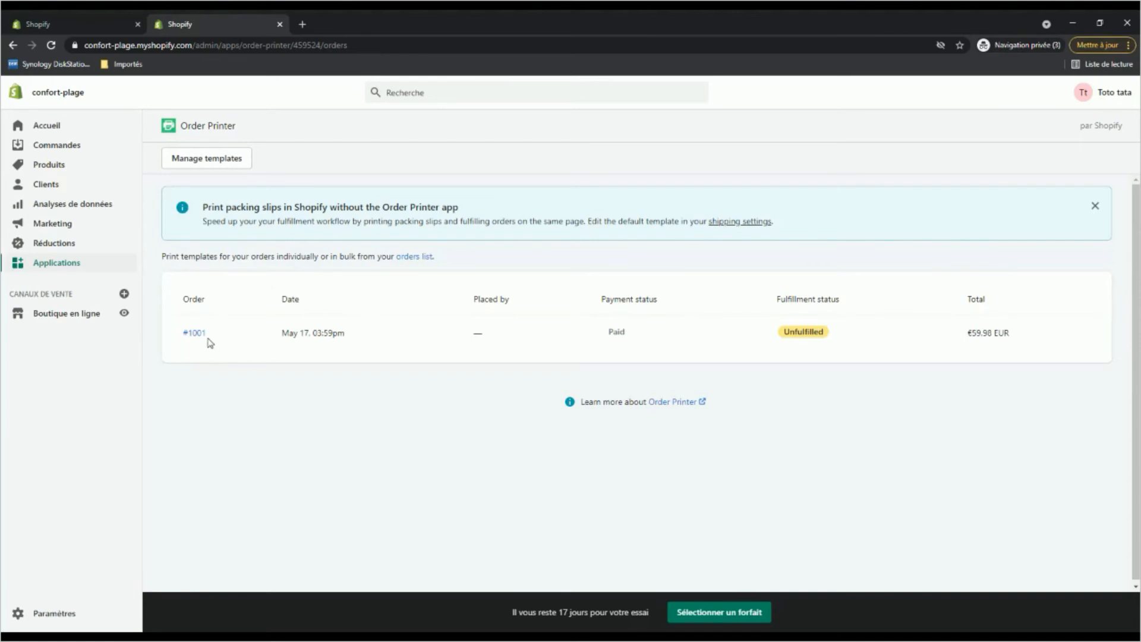
{"action": "left_click", "coordinate": [199, 158]}
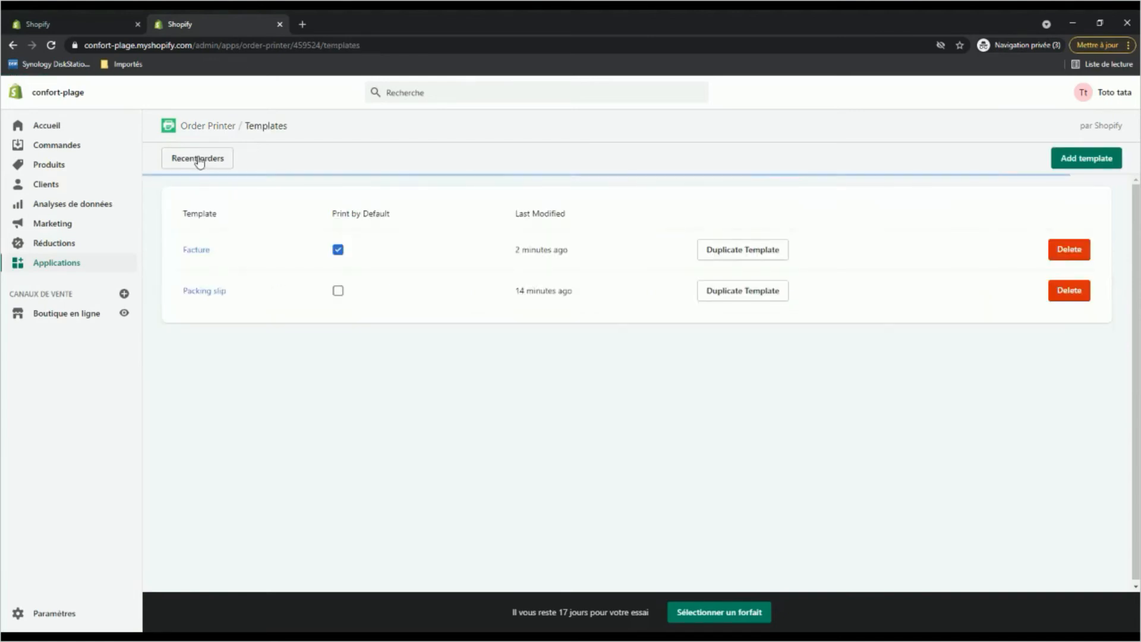
{"action": "left_click", "coordinate": [194, 252]}
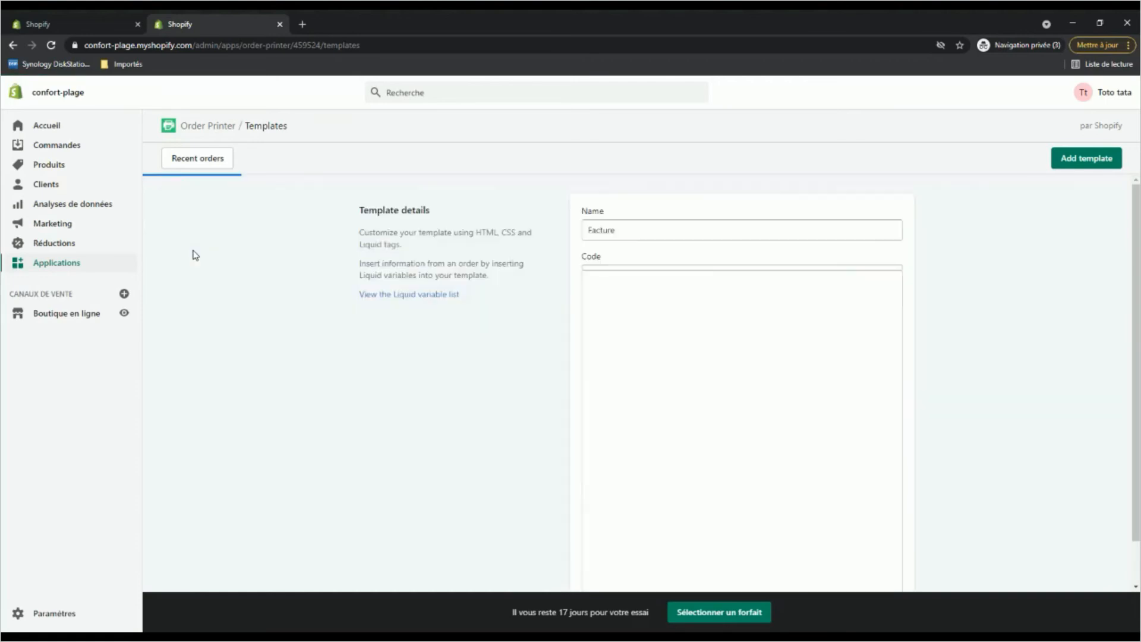
{"action": "left_click", "coordinate": [662, 303]}
Examine the Facture code for the article and payment sections, including the line with the TVA exemption mention.
{"action": "scroll", "coordinate": [706, 389], "scroll_direction": "down", "scroll_amount": 1}
{"action": "scroll", "coordinate": [684, 419], "scroll_direction": "up", "scroll_amount": 1}
{"action": "scroll", "coordinate": [678, 427], "scroll_direction": "down", "scroll_amount": 1}
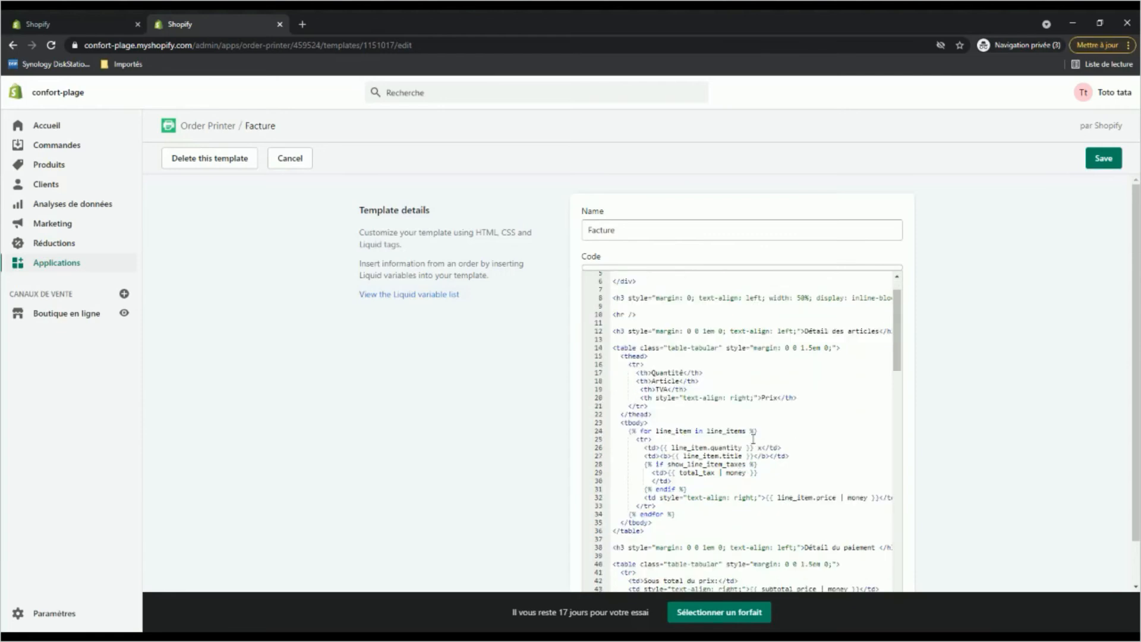
{"action": "scroll", "coordinate": [726, 437], "scroll_direction": "down", "scroll_amount": 3}
{"action": "scroll", "coordinate": [754, 438], "scroll_direction": "down", "scroll_amount": 1}
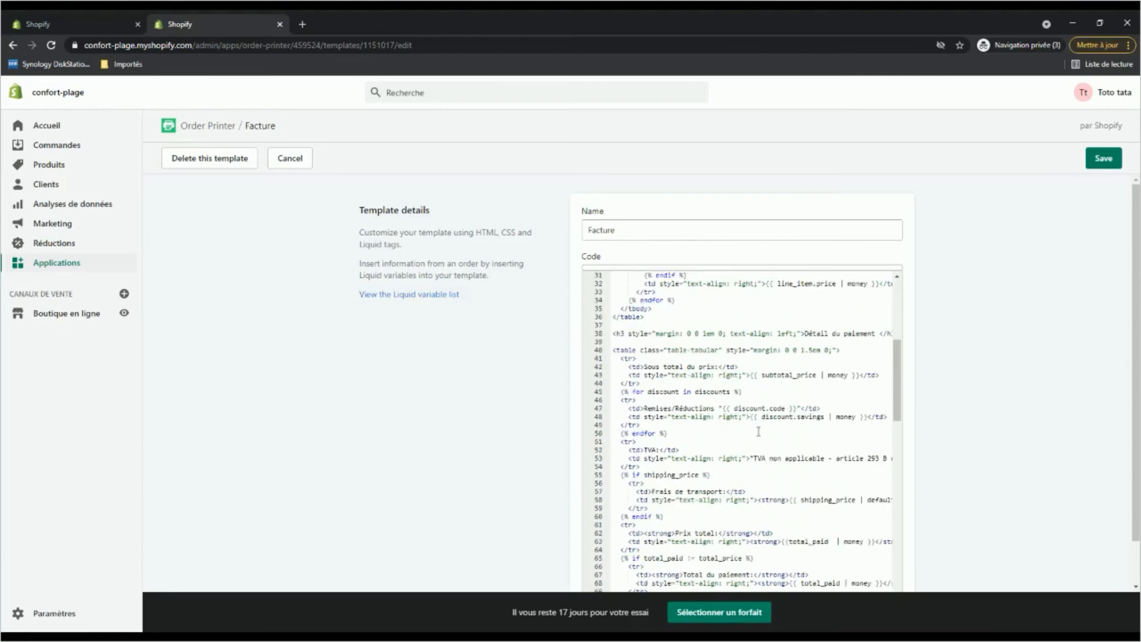
{"action": "scroll", "coordinate": [759, 431], "scroll_direction": "down", "scroll_amount": 1}
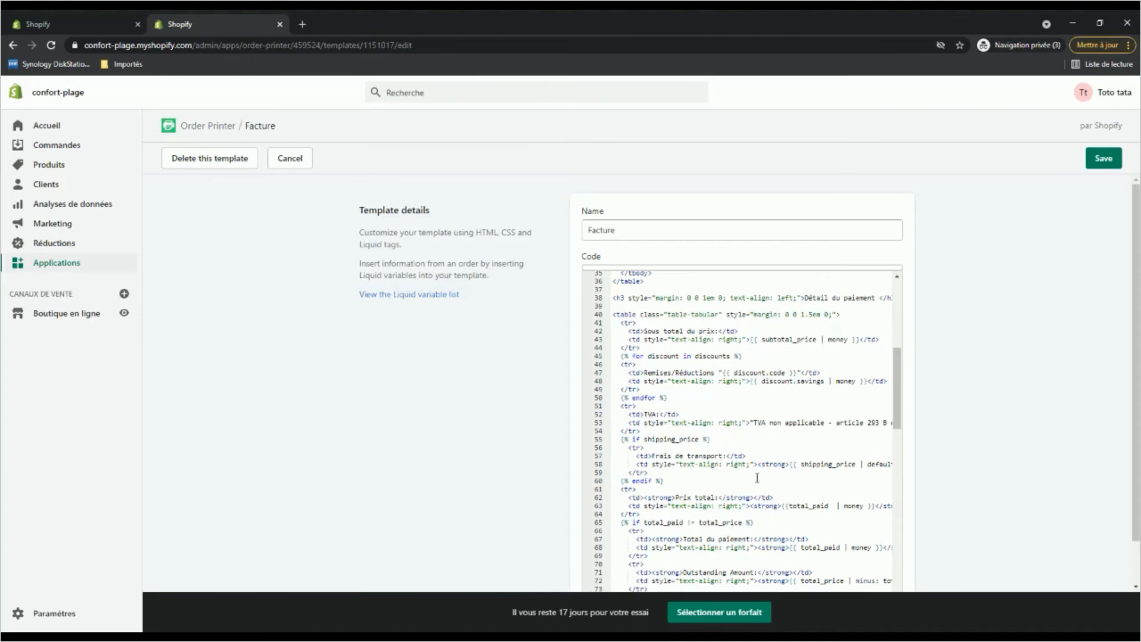
{"action": "scroll", "coordinate": [758, 478], "scroll_direction": "down", "scroll_amount": 3}
{"action": "scroll", "coordinate": [758, 474], "scroll_direction": "down", "scroll_amount": 1}
{"action": "scroll", "coordinate": [759, 469], "scroll_direction": "up", "scroll_amount": 4}
{"action": "left_click", "coordinate": [751, 422]}
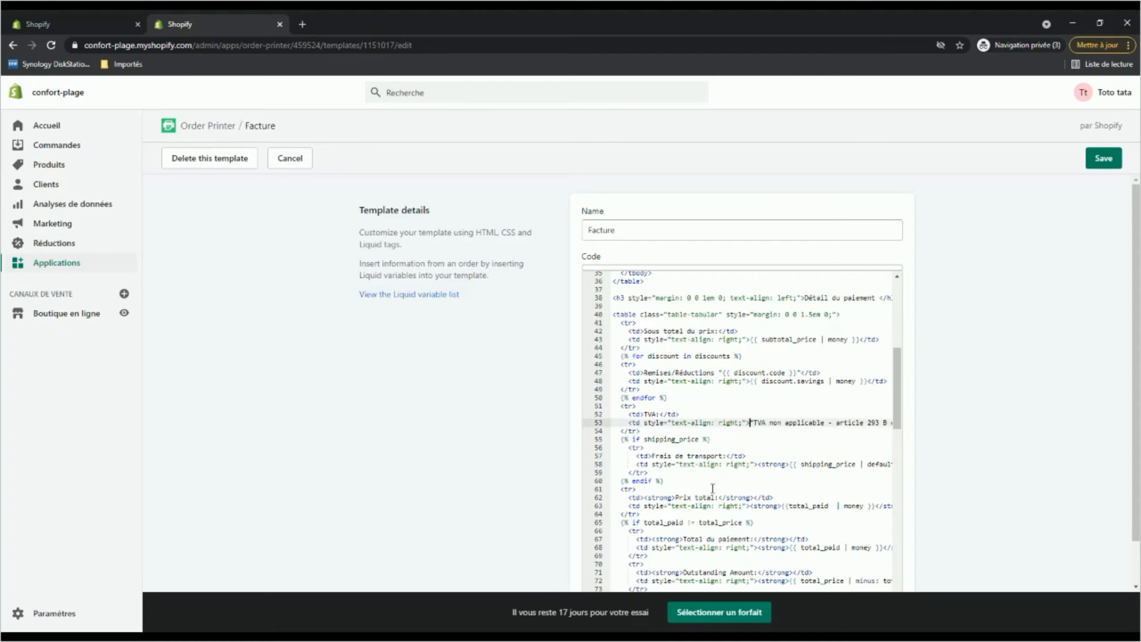
Make the SIRET mention in the template's footer code bold, with XXXXX as its placeholder number, and save the template.
{"action": "scroll", "coordinate": [842, 445], "scroll_direction": "down", "scroll_amount": 3}
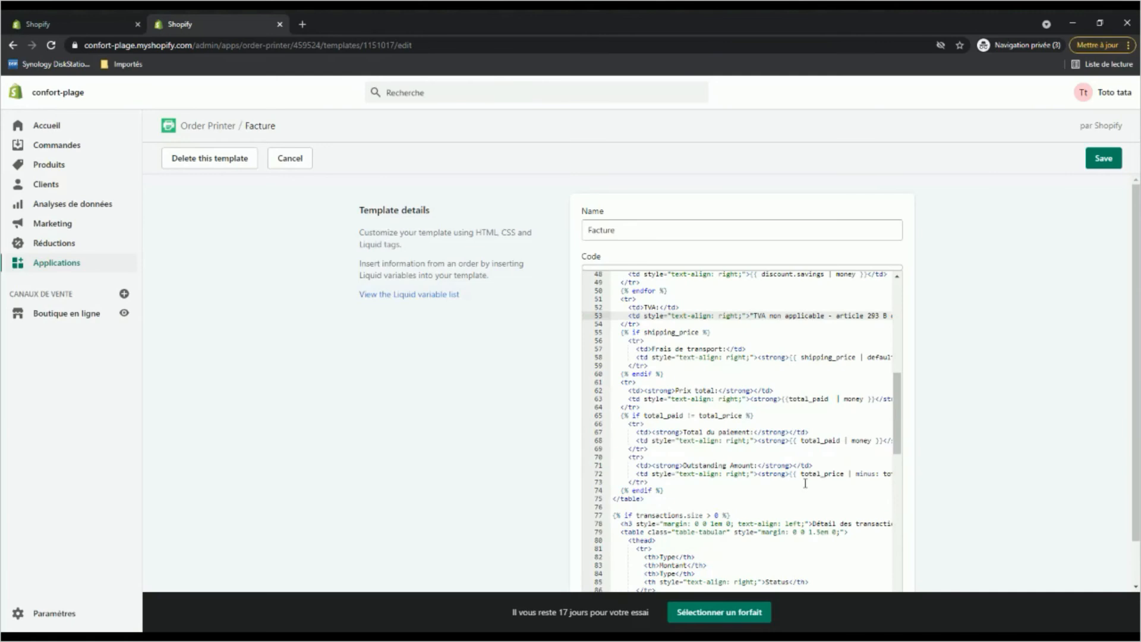
{"action": "scroll", "coordinate": [805, 483], "scroll_direction": "down", "scroll_amount": 10}
{"action": "scroll", "coordinate": [802, 479], "scroll_direction": "down", "scroll_amount": 8}
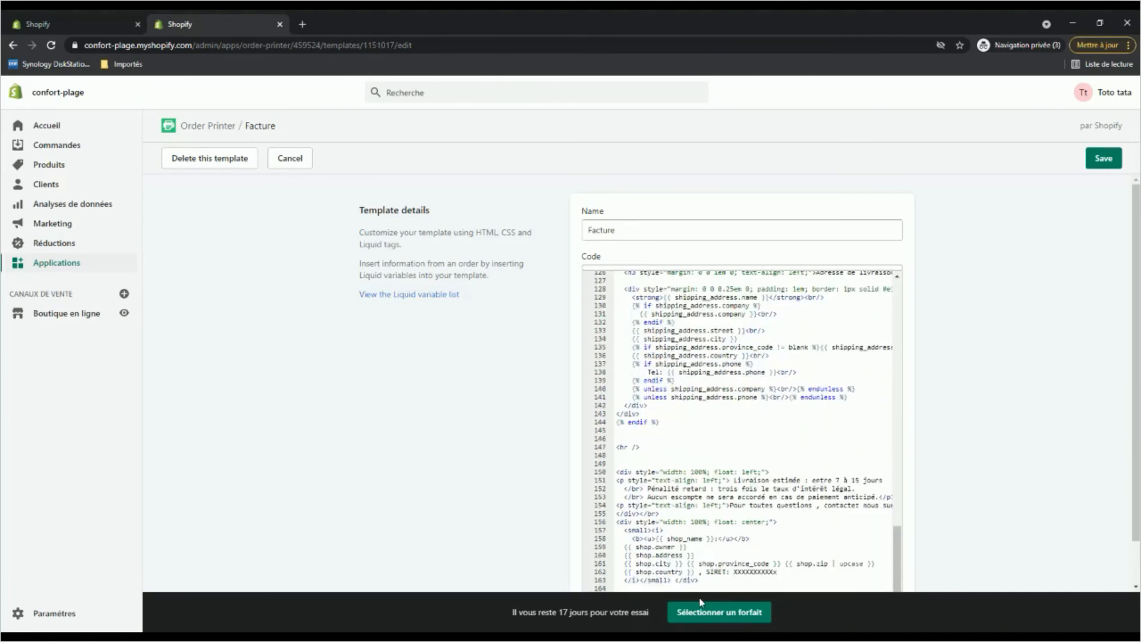
{"action": "left_click", "coordinate": [708, 572]}
{"action": "type", "text": "<"}
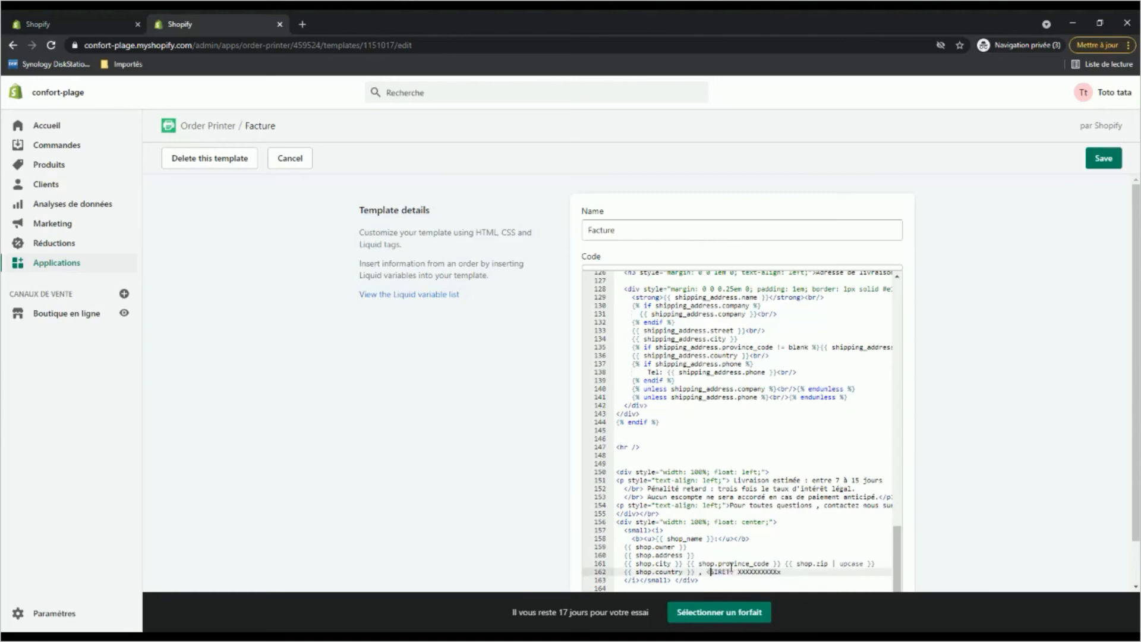
{"action": "type", "text": "br>"}
{"action": "left_click", "coordinate": [800, 576]}
{"action": "scroll", "coordinate": [887, 495], "scroll_direction": "down", "scroll_amount": 2}
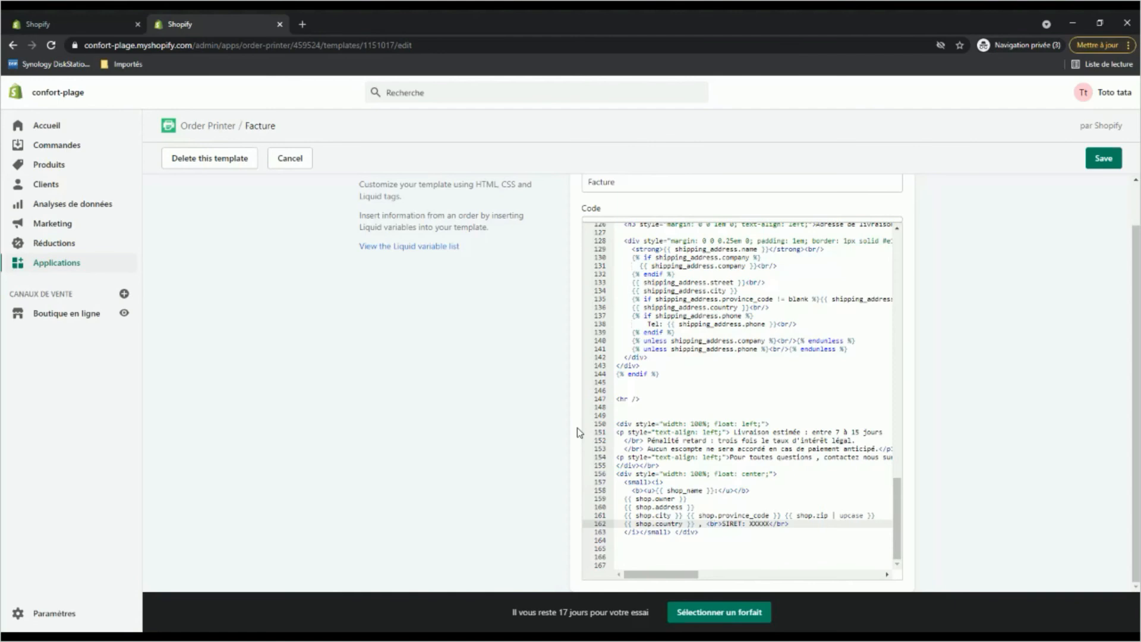
{"action": "key", "text": "BackSpace"}
{"action": "left_click", "coordinate": [1103, 158]}
Check the SIRET mention in the footer of the order's updated invoice preview and look over the whole invoice.
{"action": "scroll", "coordinate": [616, 364], "scroll_direction": "down", "scroll_amount": 3}
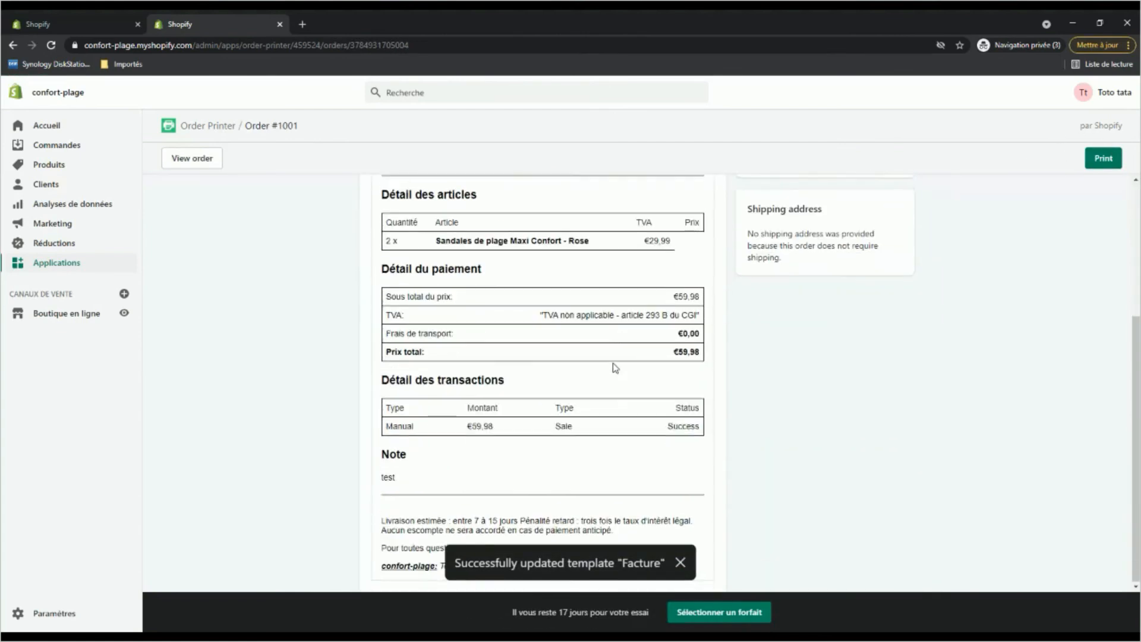
{"action": "left_click", "coordinate": [683, 565]}
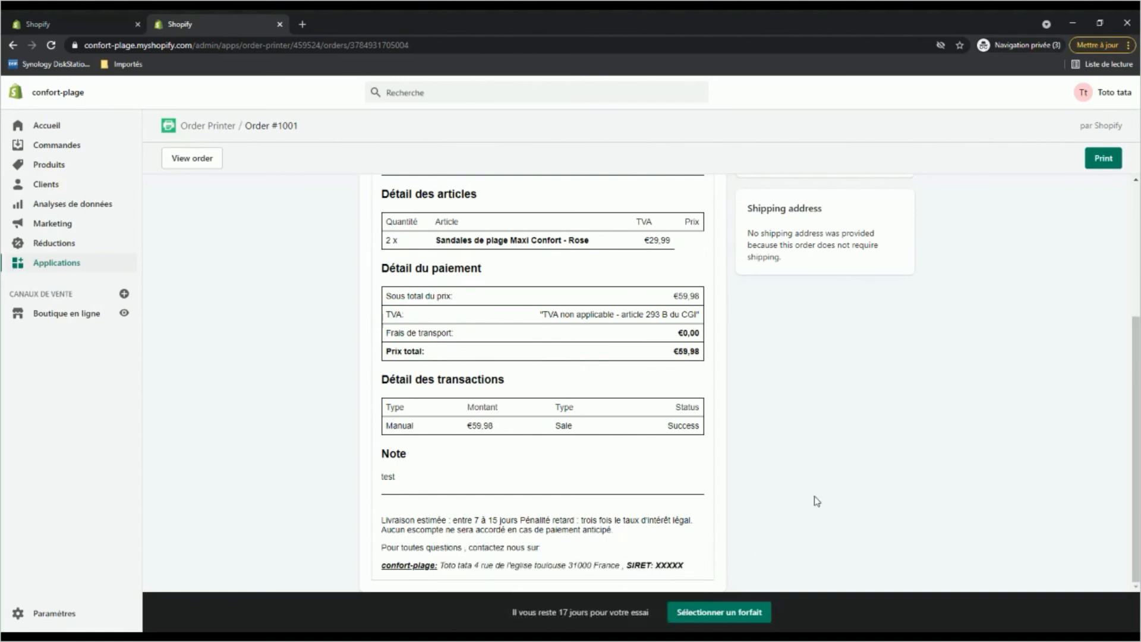
{"action": "scroll", "coordinate": [353, 397], "scroll_direction": "up", "scroll_amount": 2}
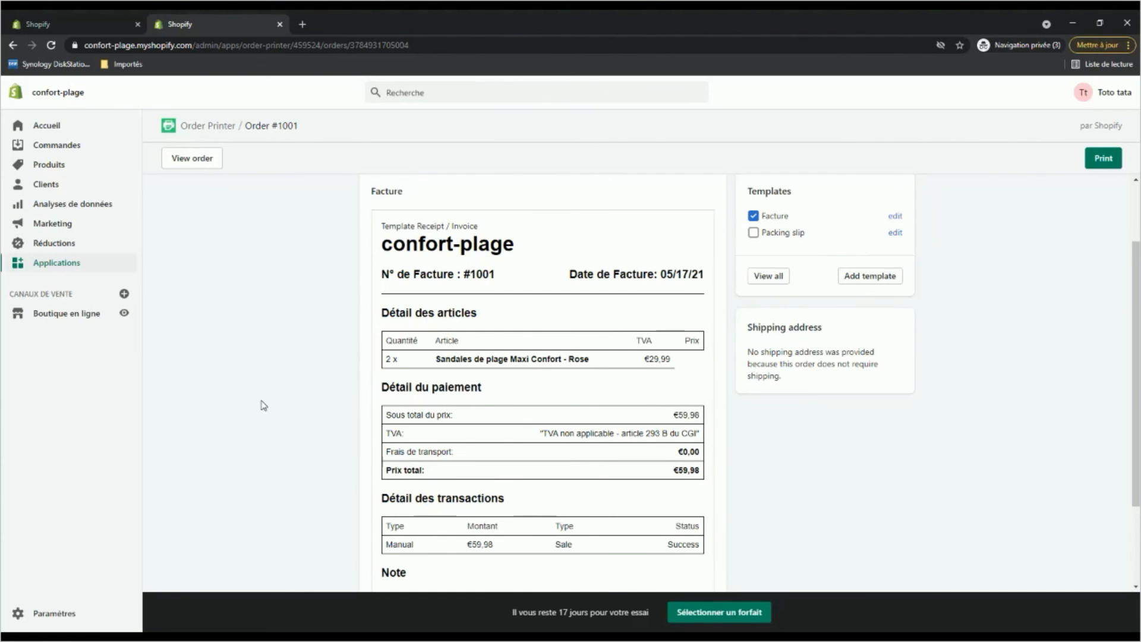
{"action": "scroll", "coordinate": [263, 405], "scroll_direction": "down", "scroll_amount": 2}
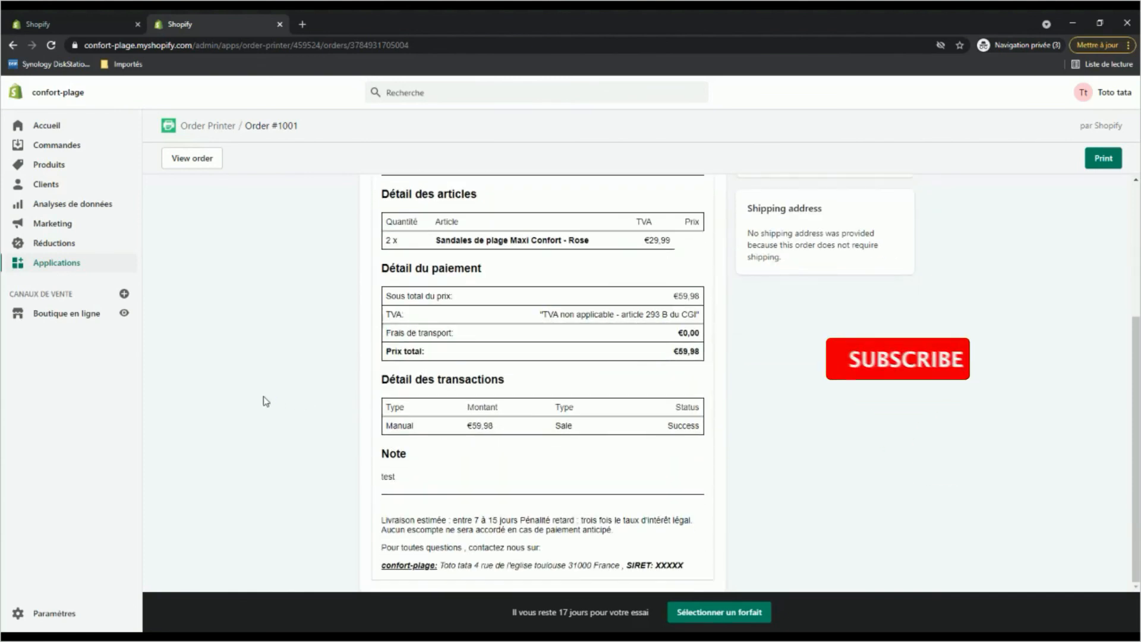
{"action": "scroll", "coordinate": [266, 402], "scroll_direction": "up", "scroll_amount": 2}
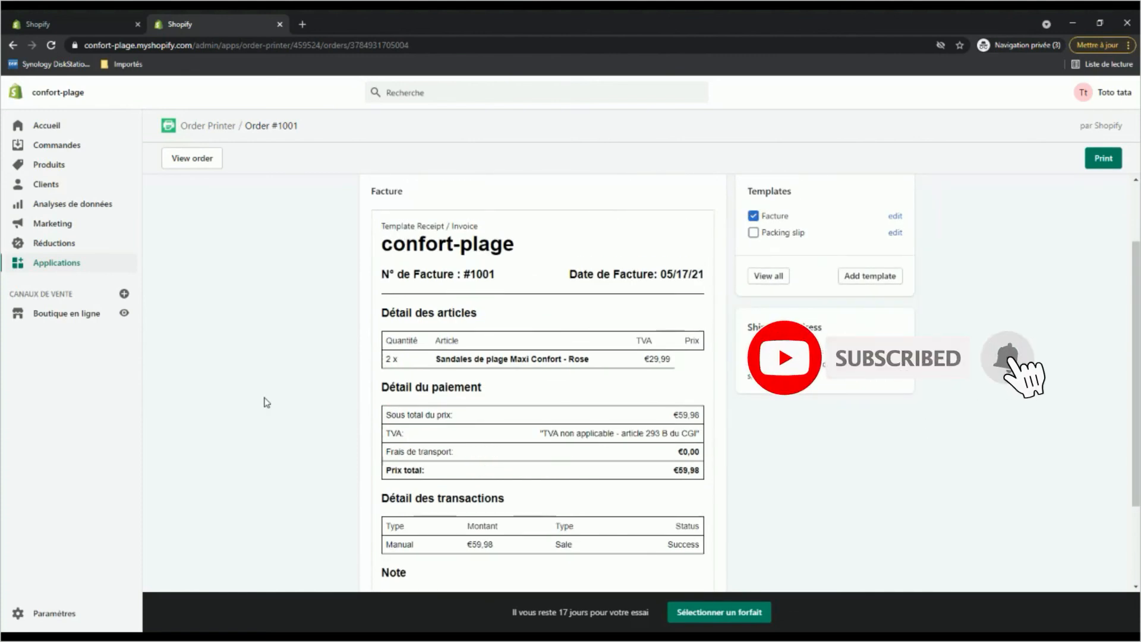